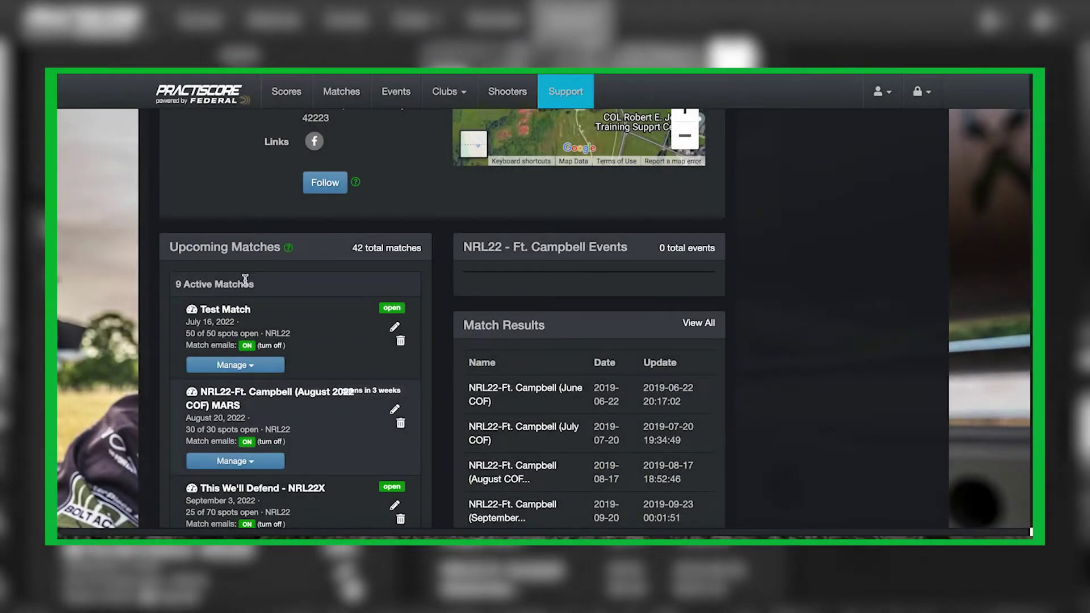
# Open the Manage dropdown below Test Match in the Upcoming Matches list.
pyautogui.click(235, 366)
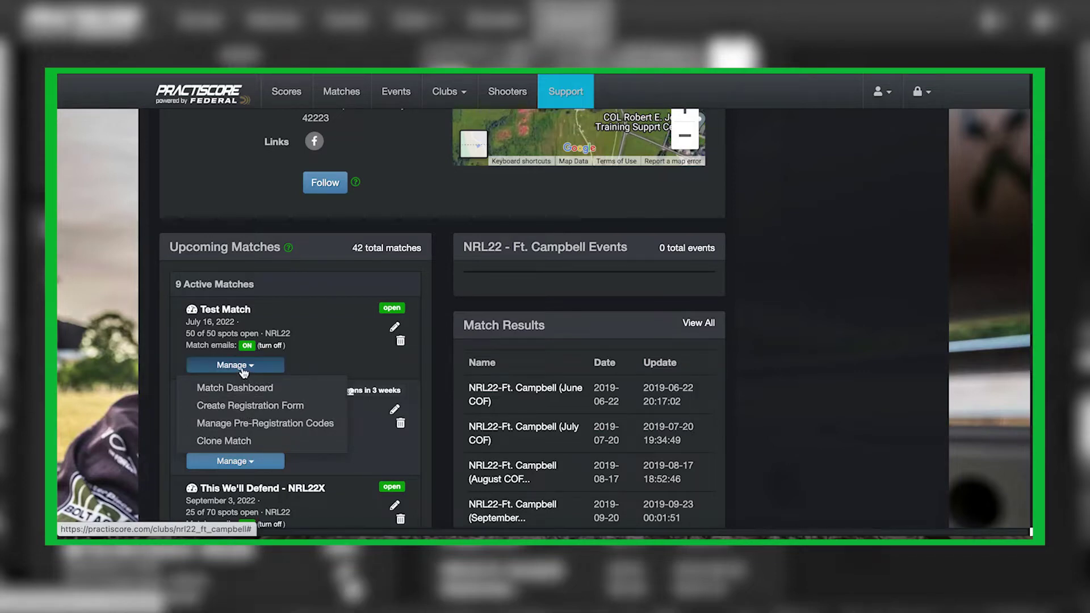
# Create a registration form for Test Match and paste in the NRL22 form's Thank You Message.
pyautogui.click(263, 413)
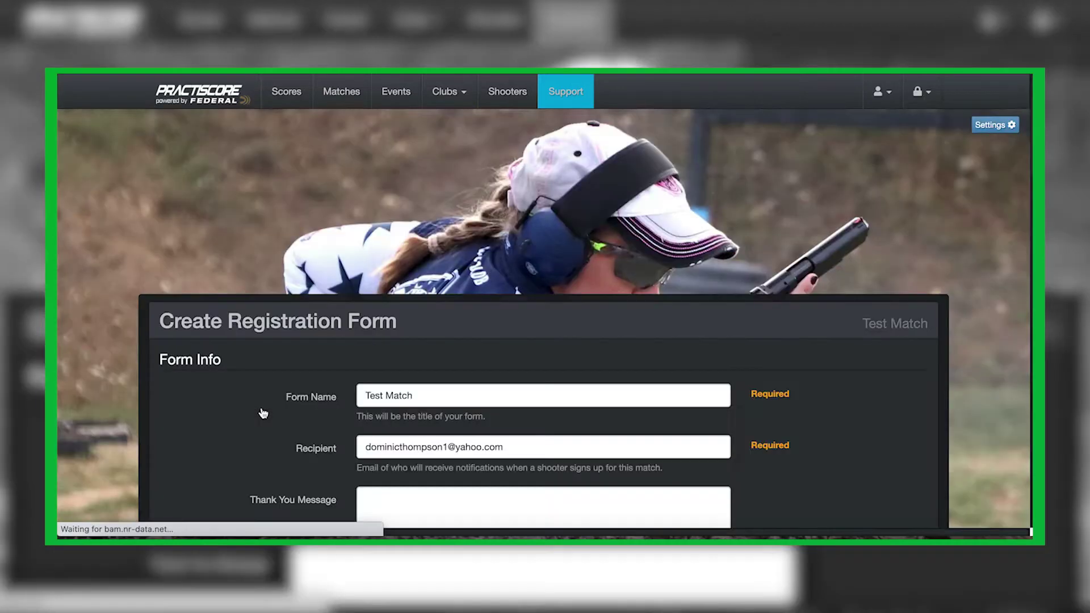
pyautogui.scroll(-6, 484, 398)
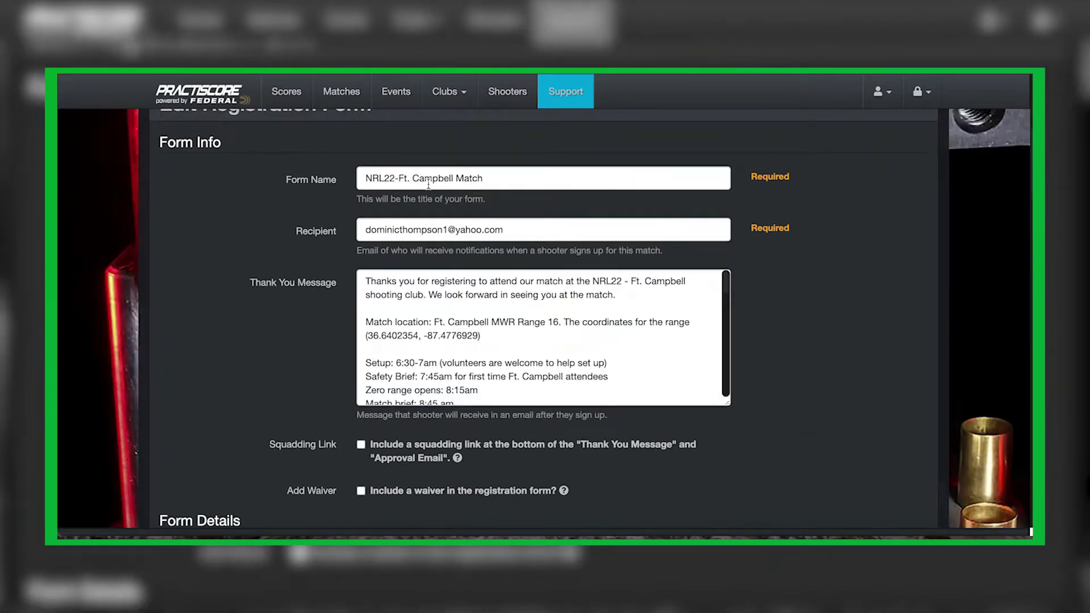
pyautogui.tripleClick(480, 180)
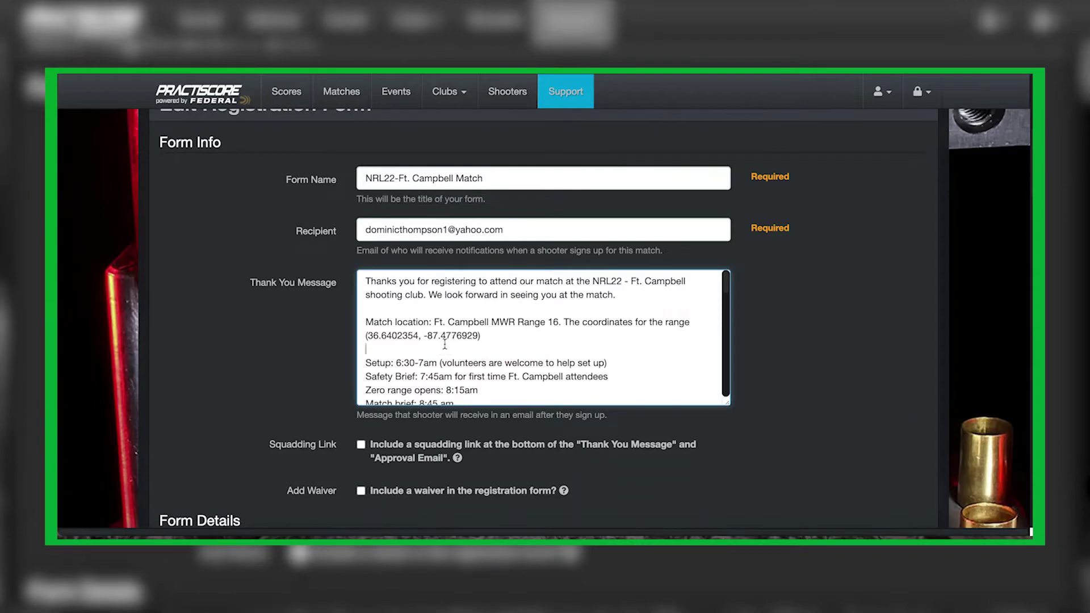
pyautogui.hotkey('ctrl', 'a')
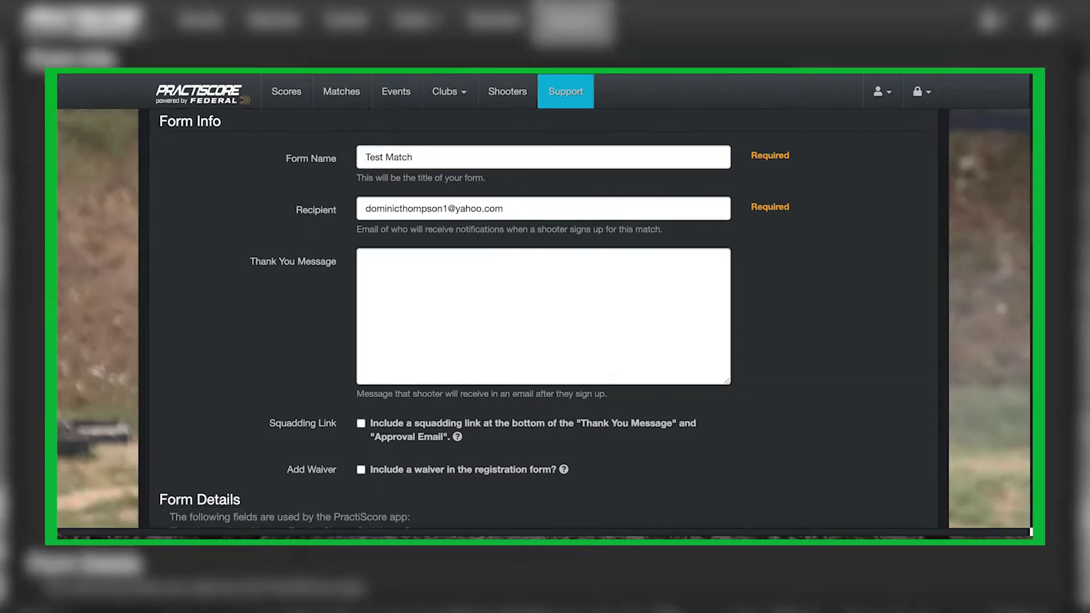
pyautogui.click(481, 314)
pyautogui.hotkey('ctrl', 'v')
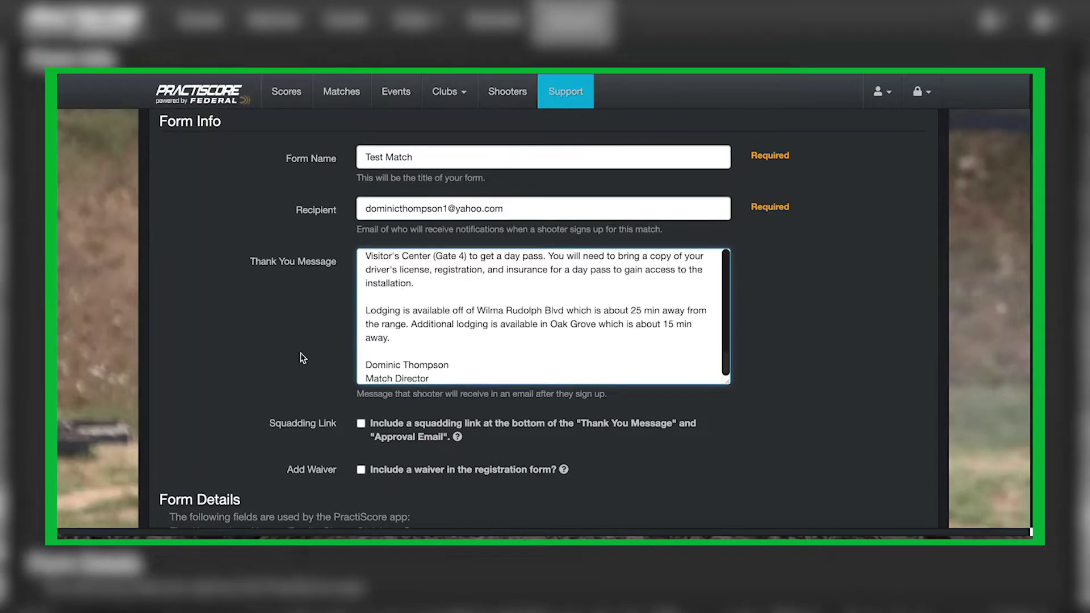
# In Form Details, uncheck Enabled on the Class Field and the Categories Field.
pyautogui.scroll(-3, 306, 358)
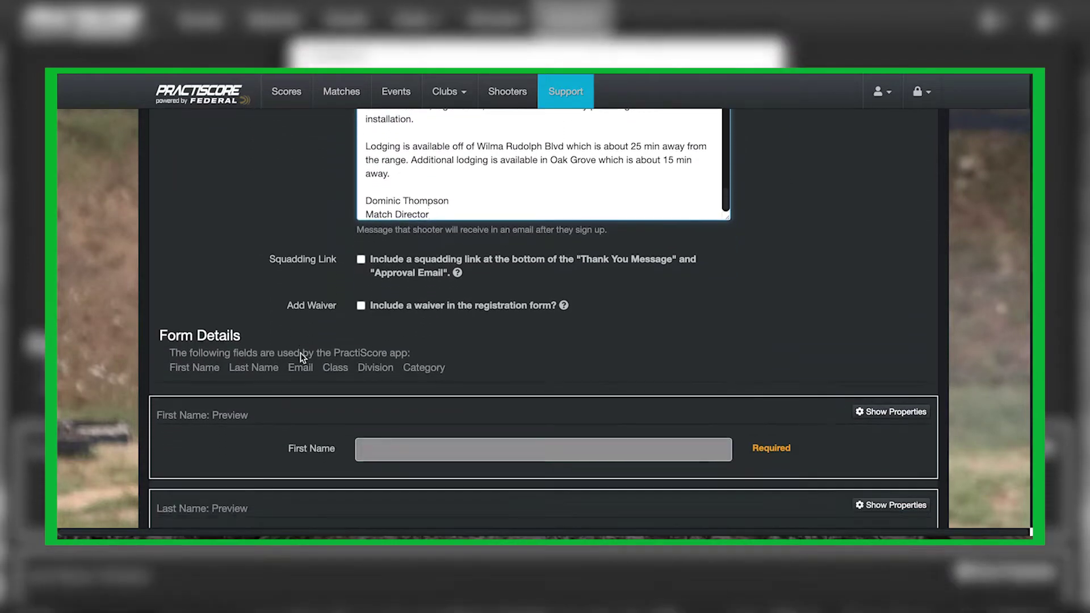
pyautogui.scroll(-3, 704, 305)
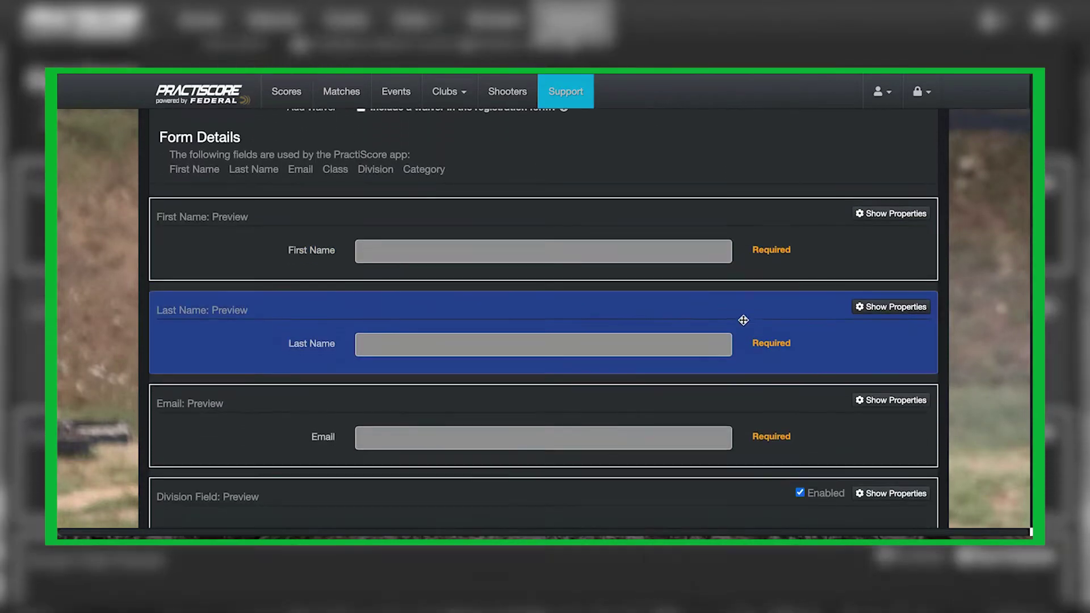
pyautogui.scroll(-4, 751, 333)
pyautogui.scroll(-1, 754, 338)
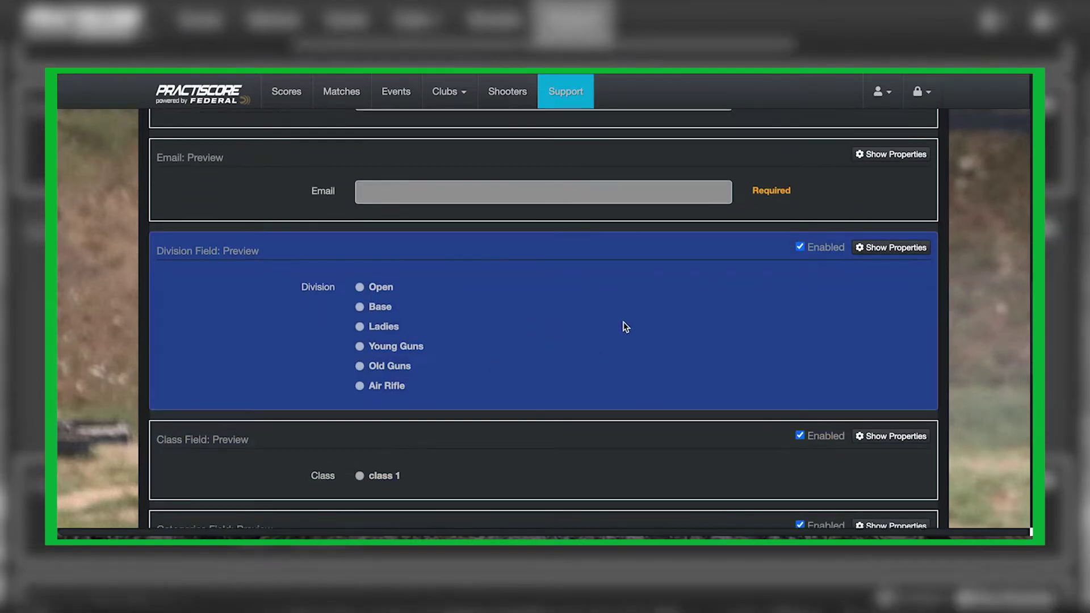
pyautogui.scroll(2, 623, 321)
pyautogui.scroll(-2, 624, 325)
pyautogui.scroll(-2, 625, 325)
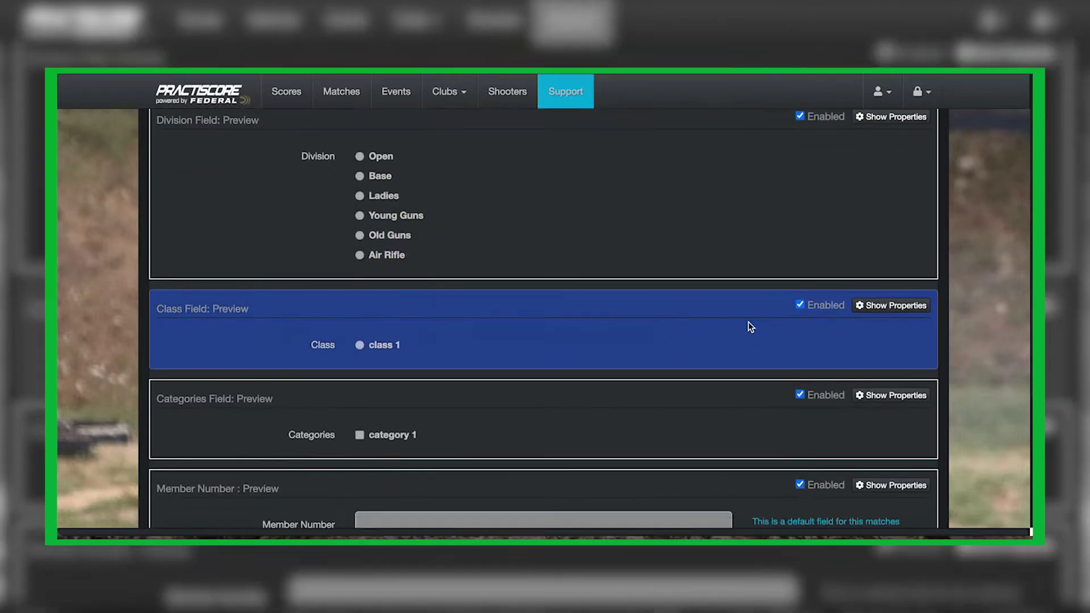
pyautogui.click(800, 307)
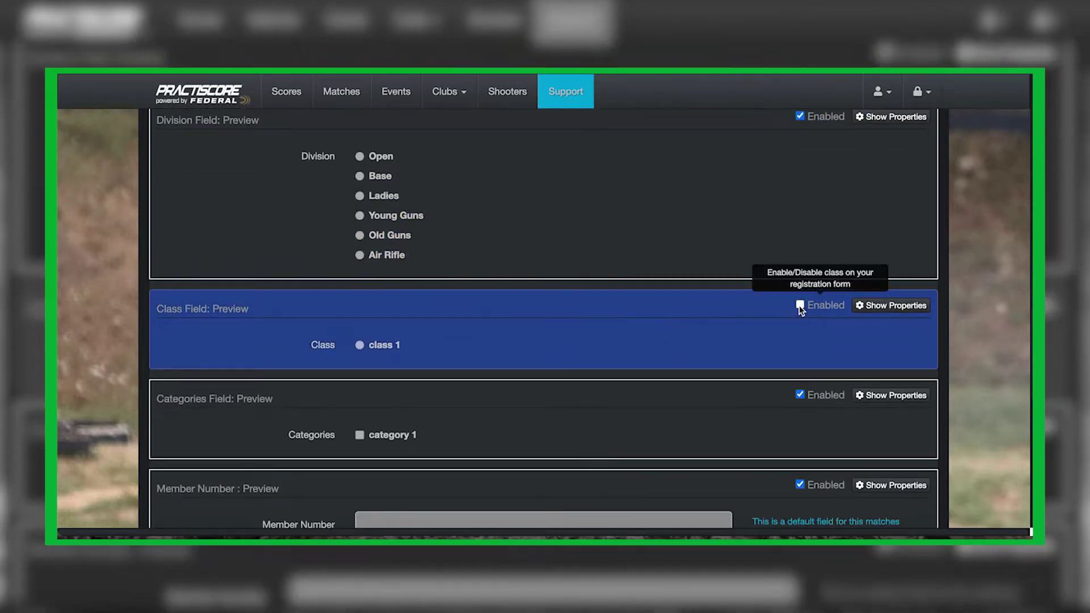
pyautogui.click(800, 396)
pyautogui.scroll(-3, 643, 417)
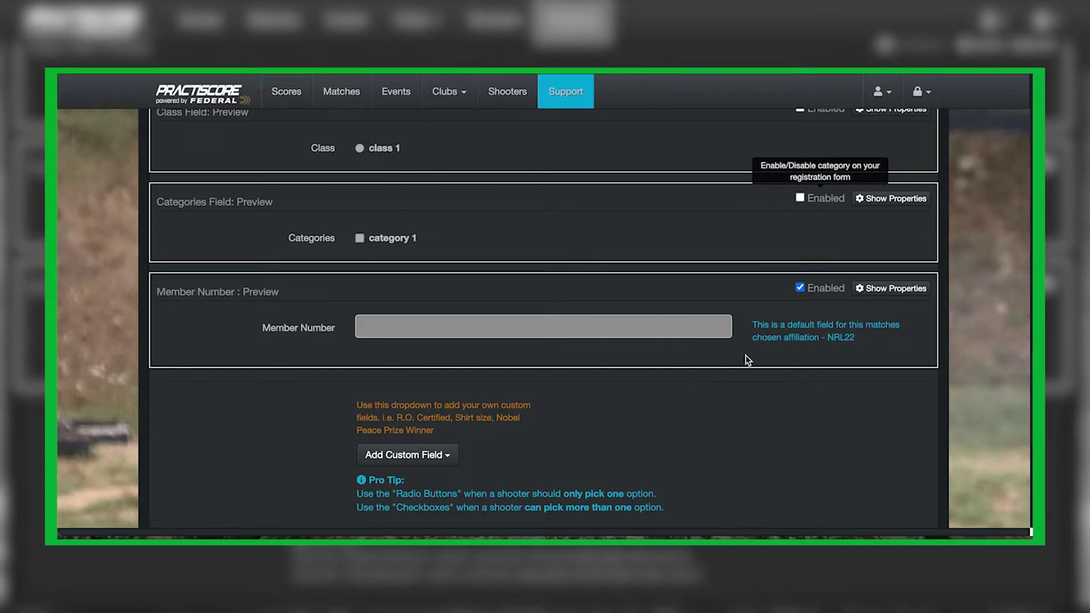
# Give the Member Number field the description 'Enter your NRL22 member number here.'.
pyautogui.click(893, 288)
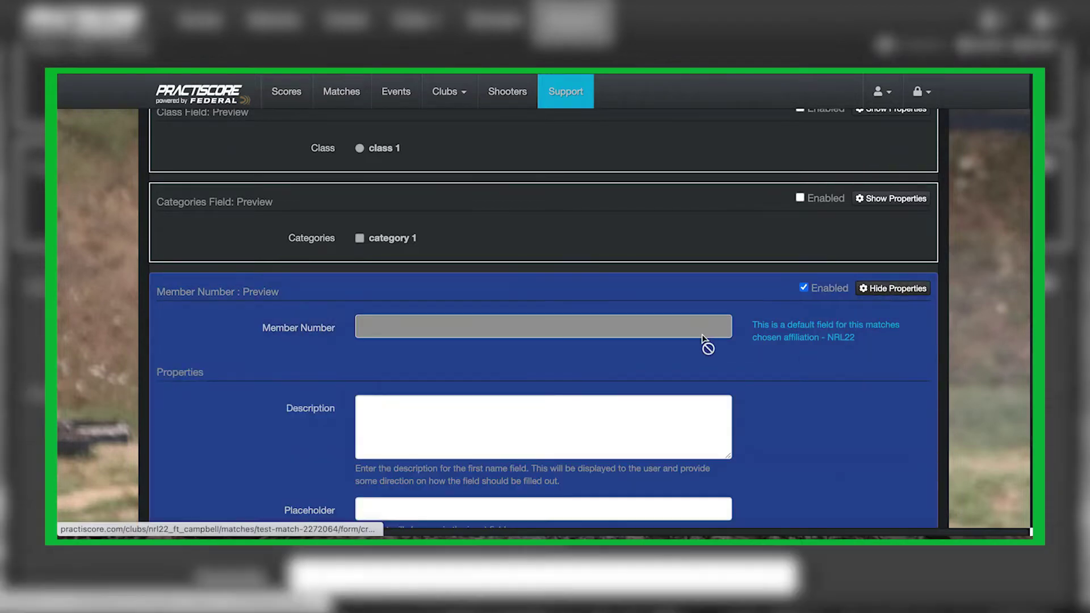
pyautogui.click(503, 420)
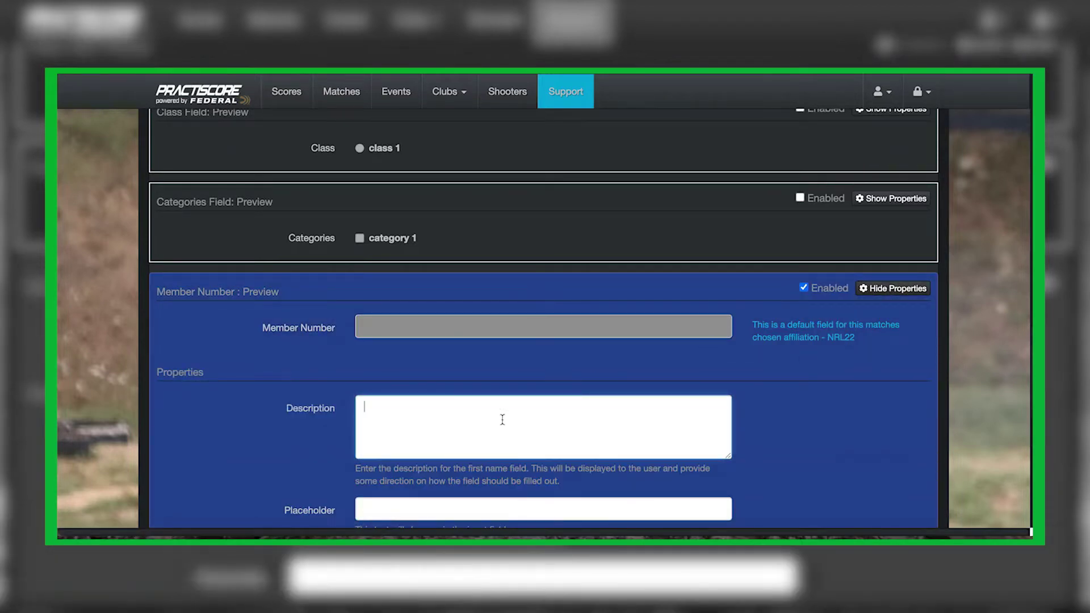
pyautogui.write('Enter your N')
pyautogui.write('RL@@')
pyautogui.press('BackSpace')
pyautogui.press('BackSpace')
pyautogui.write('22 member number here.')
pyautogui.scroll(-1, 739, 438)
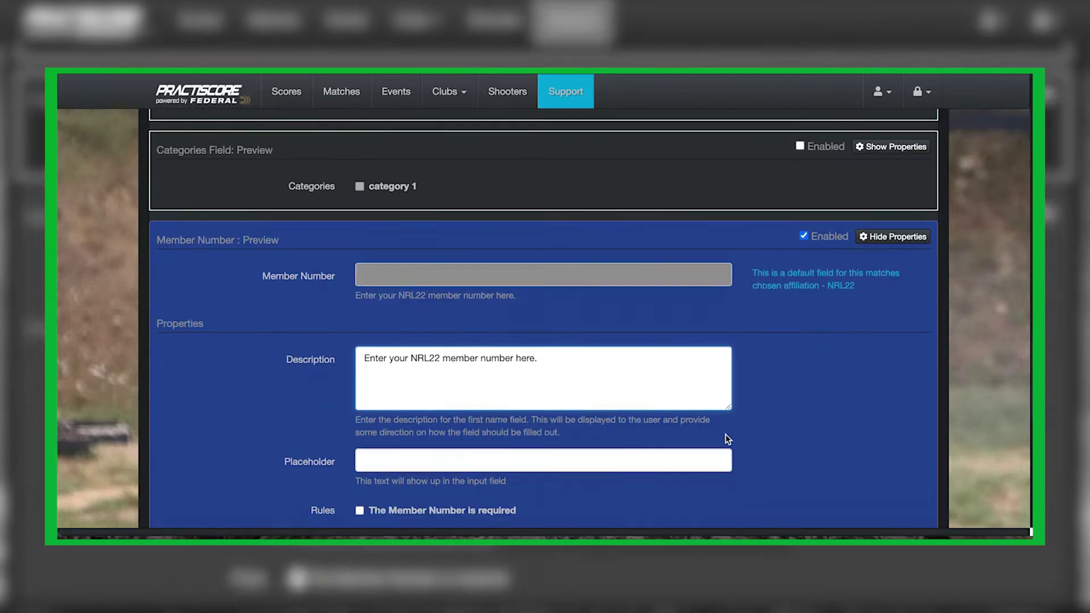
# Set the Member Number placeholder to 779 and hide its properties.
pyautogui.click(553, 442)
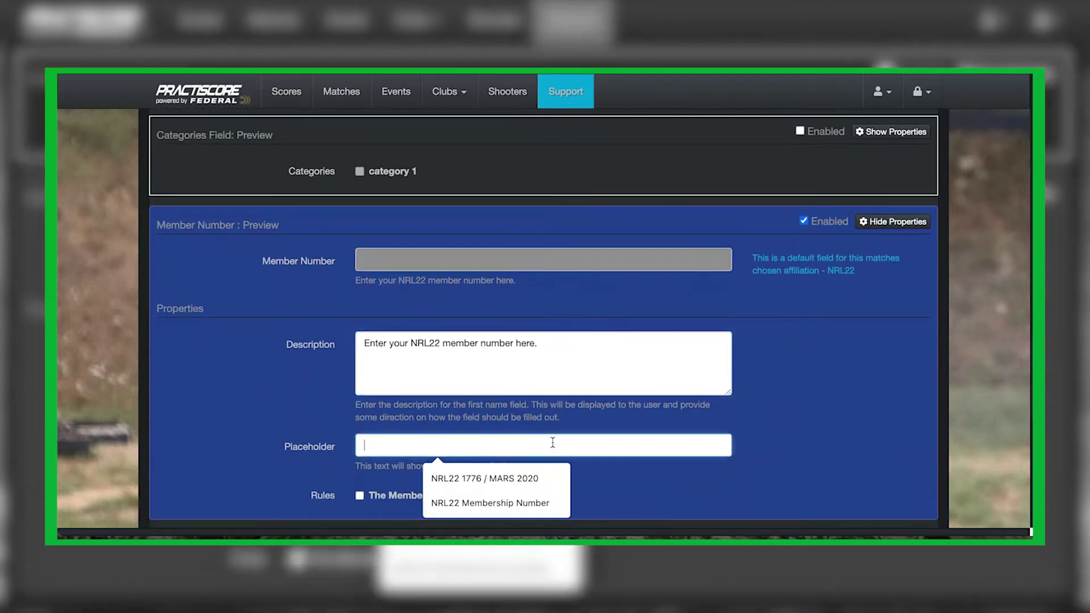
pyautogui.write('779')
pyautogui.click(805, 428)
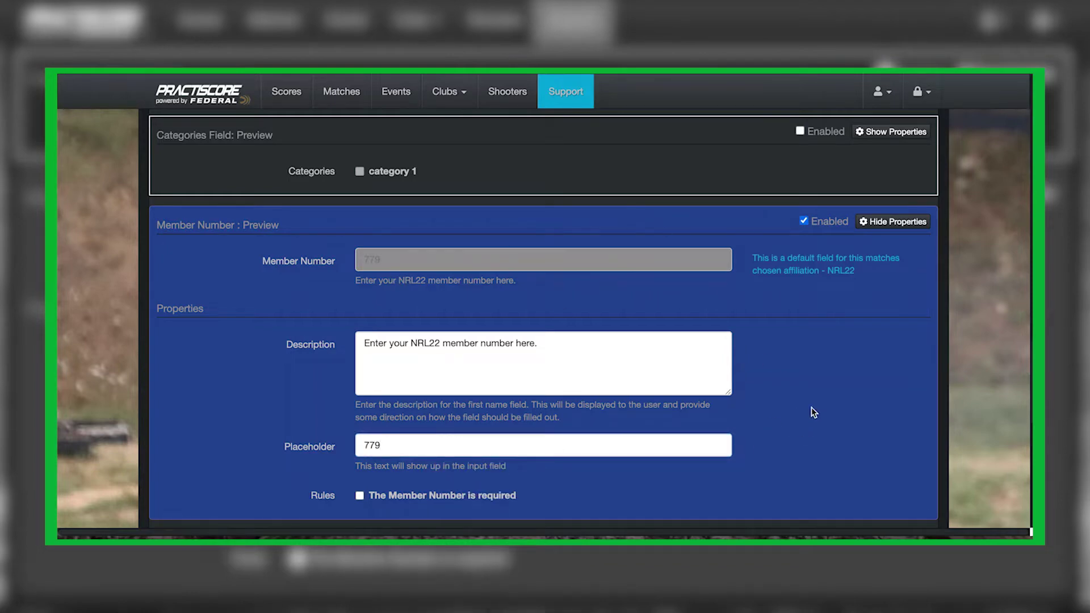
pyautogui.scroll(-3, 812, 410)
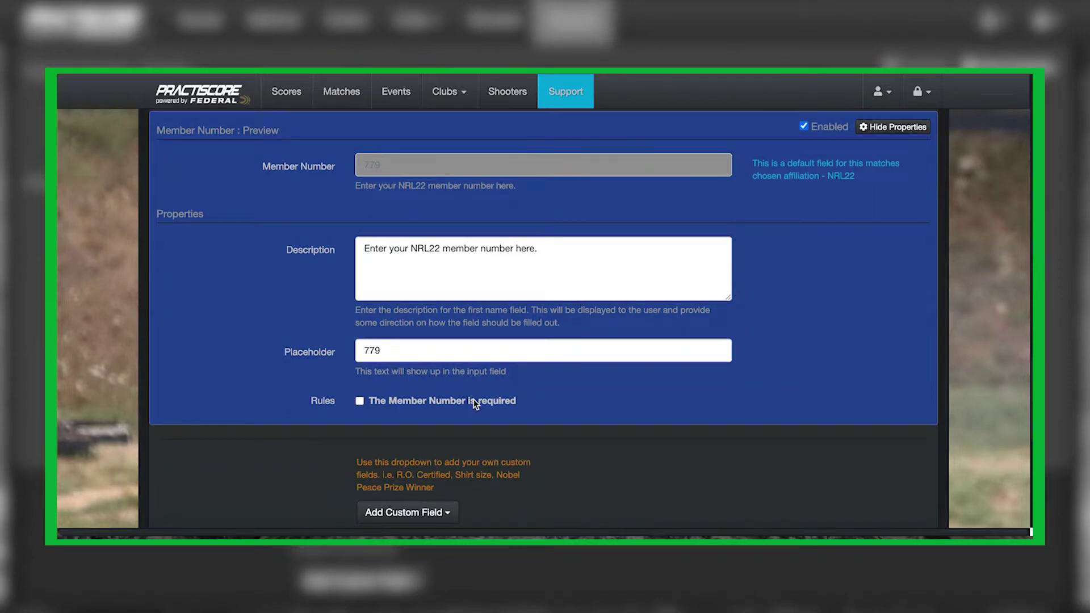
pyautogui.click(890, 129)
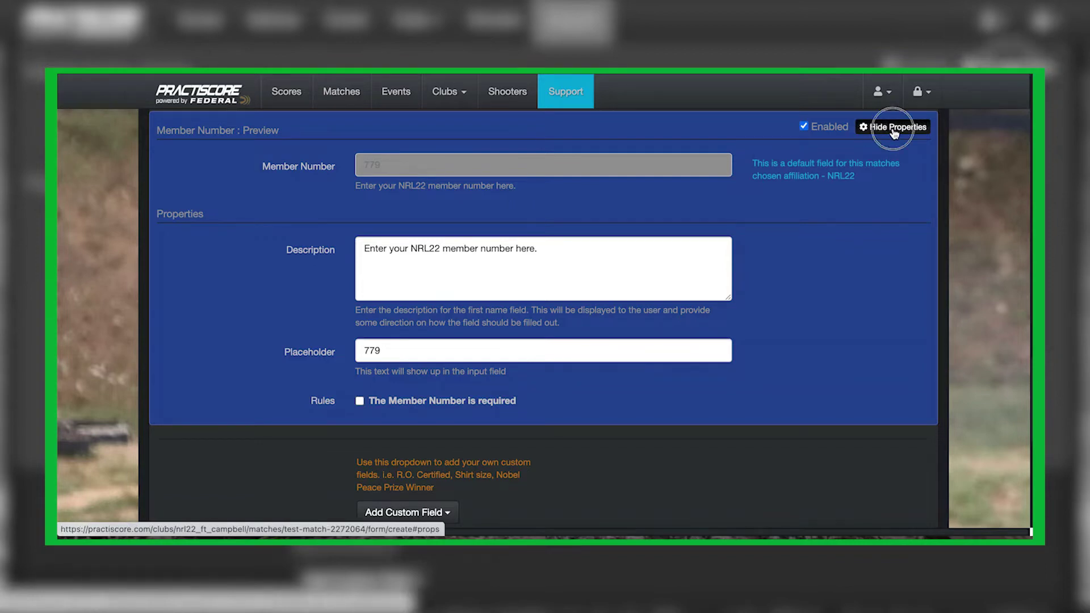
pyautogui.scroll(7, 711, 314)
pyautogui.scroll(7, 712, 315)
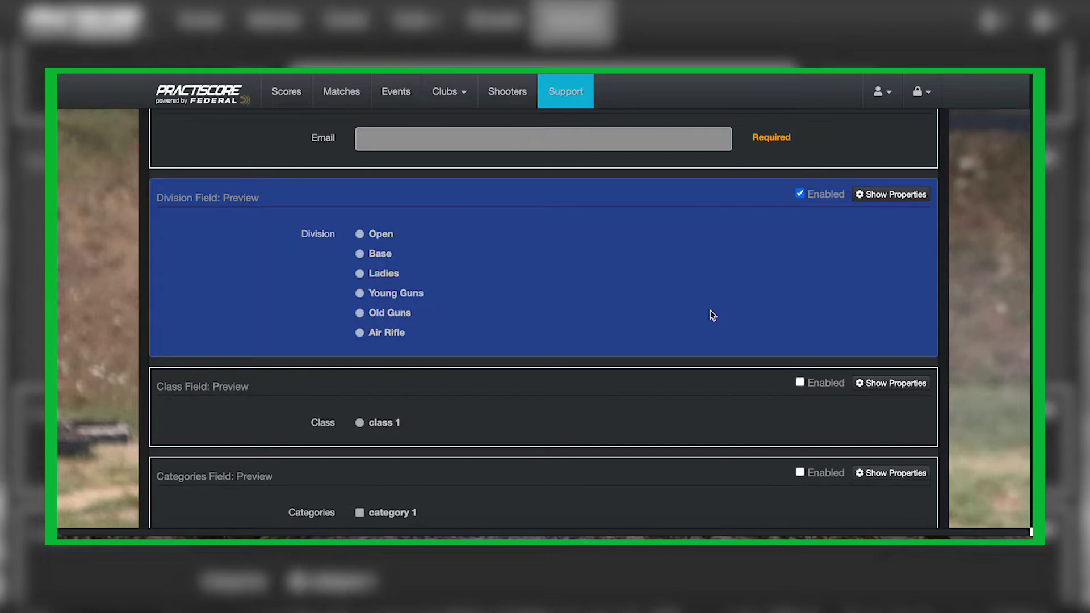
pyautogui.scroll(8, 712, 314)
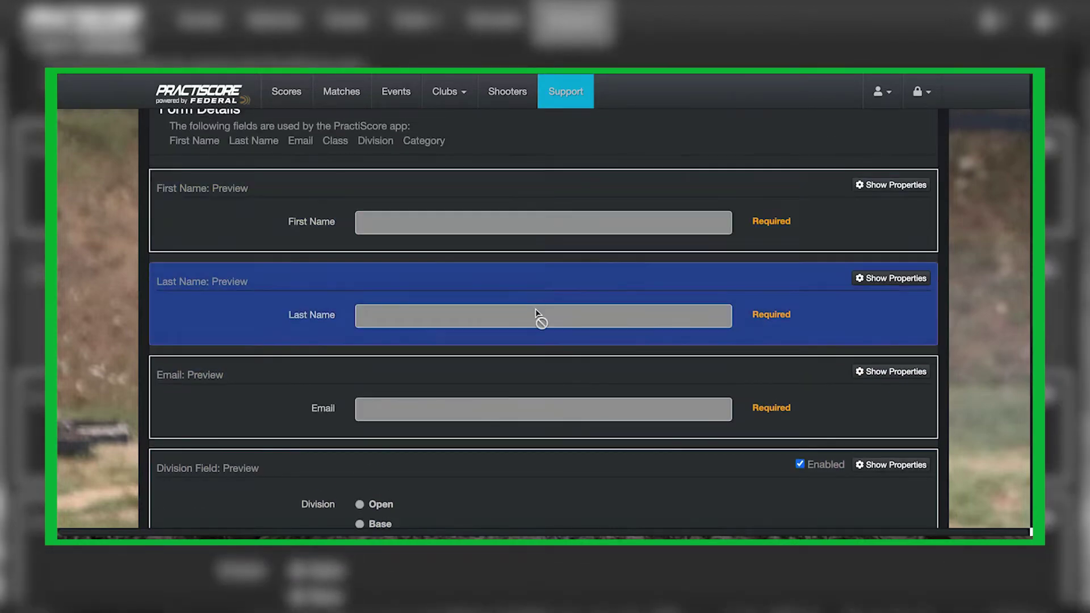
pyautogui.scroll(-6, 512, 421)
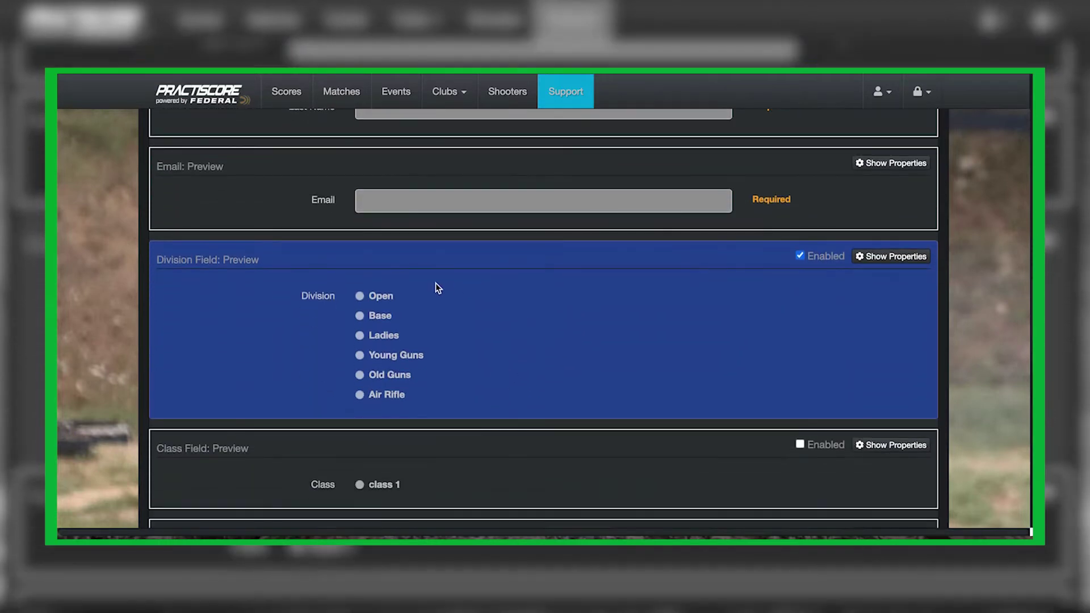
pyautogui.scroll(-9, 458, 314)
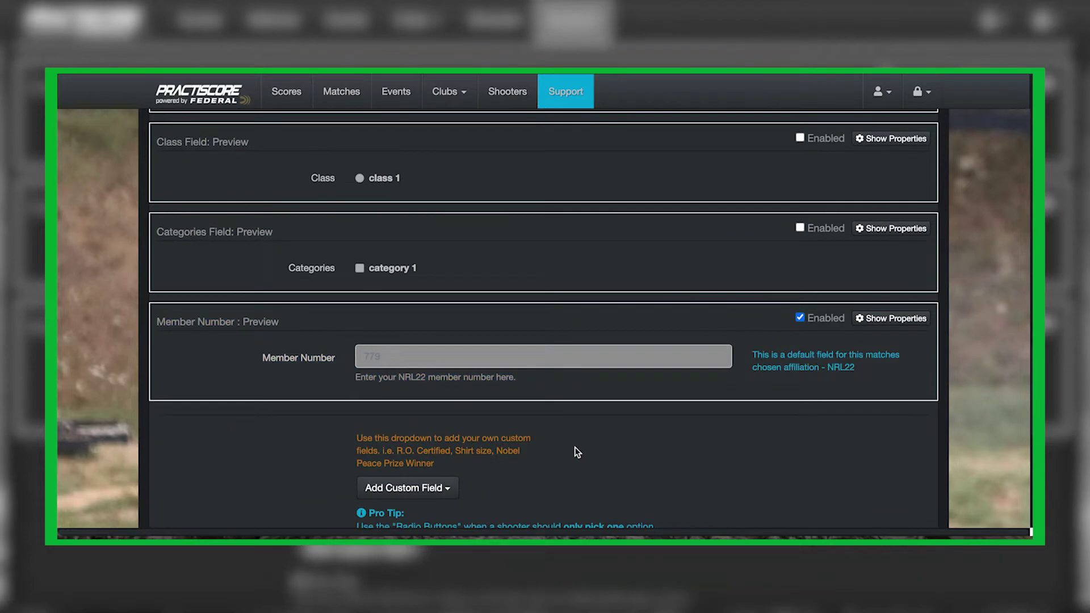
pyautogui.scroll(-4, 612, 468)
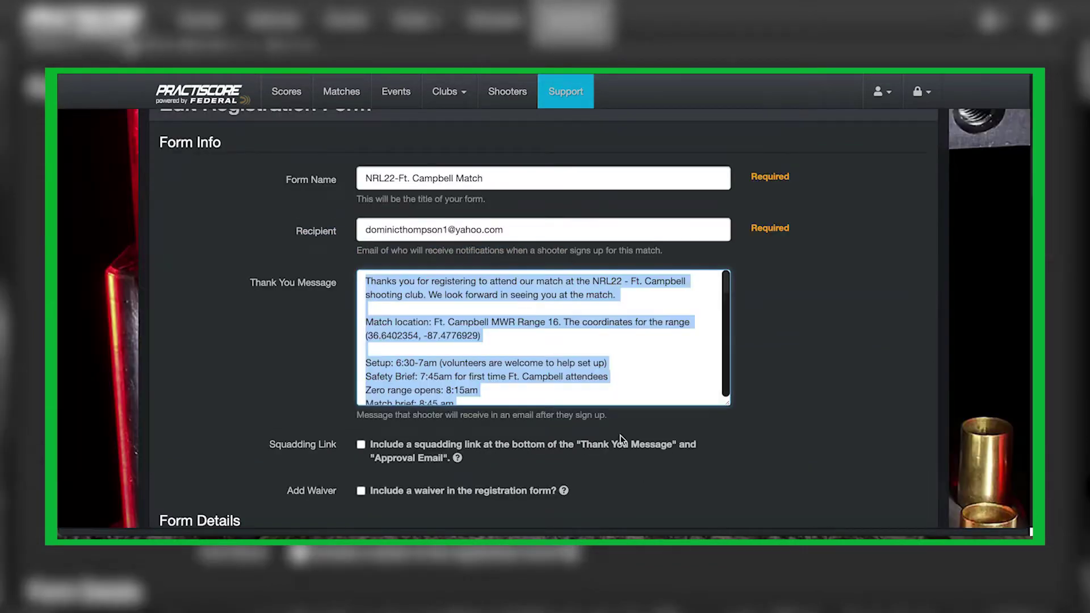
pyautogui.scroll(-6, 620, 434)
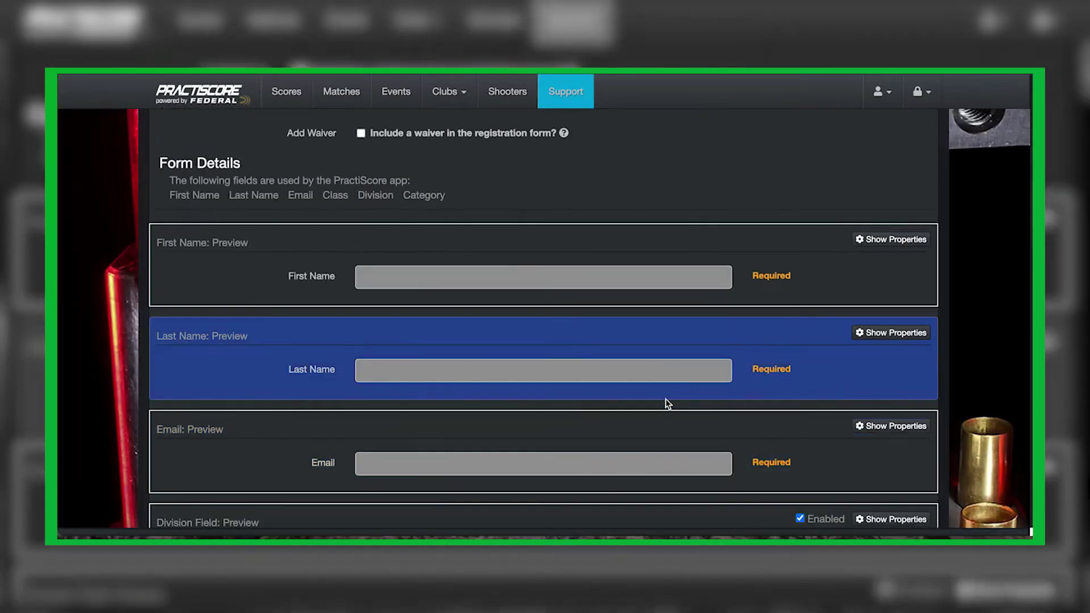
pyautogui.scroll(-9, 666, 398)
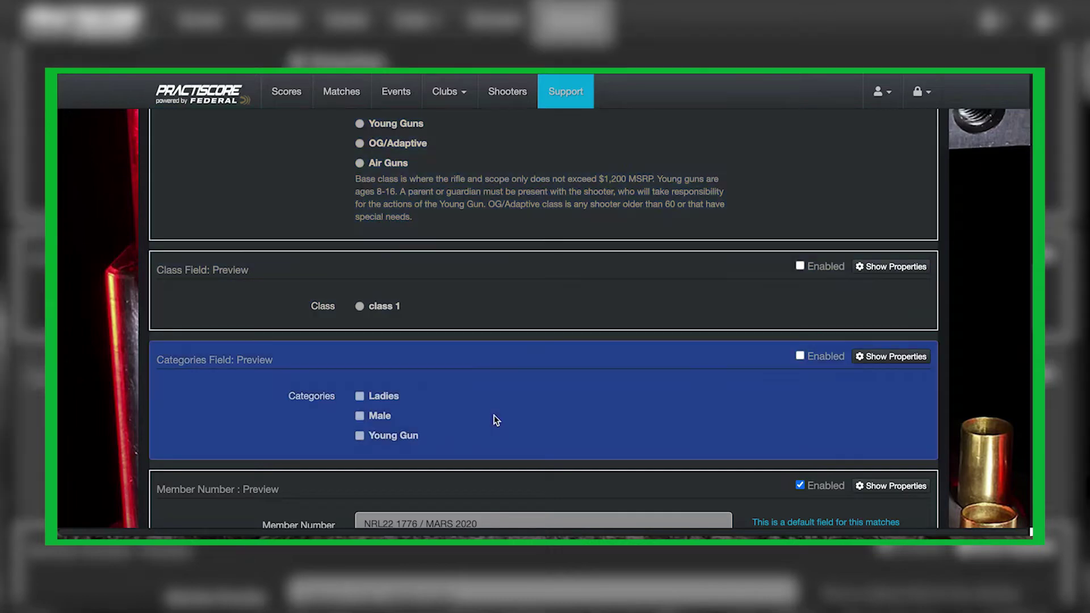
pyautogui.scroll(-4, 496, 420)
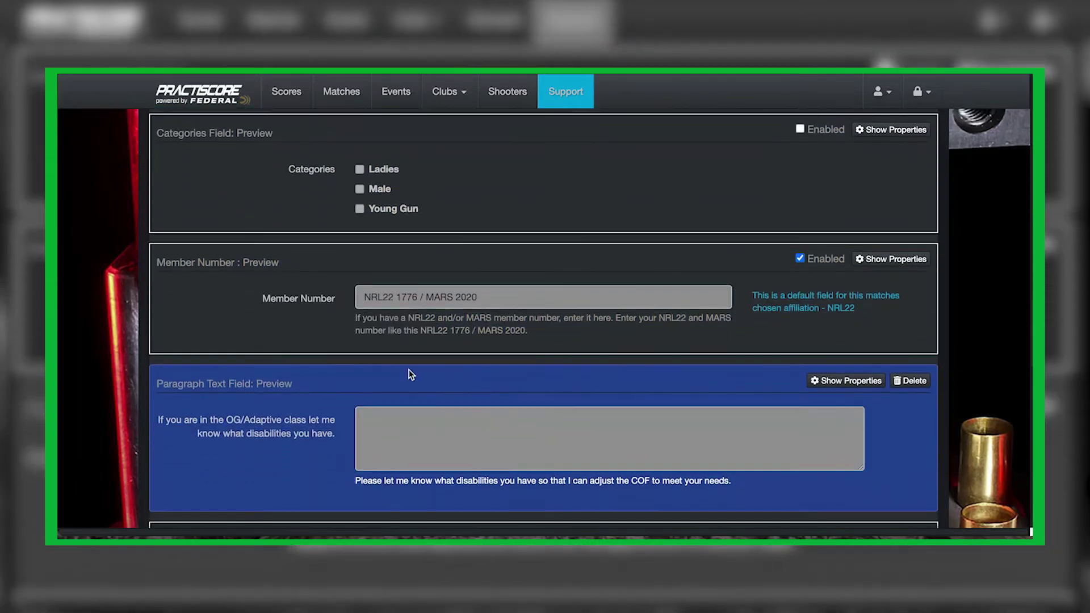
pyautogui.scroll(-2, 409, 448)
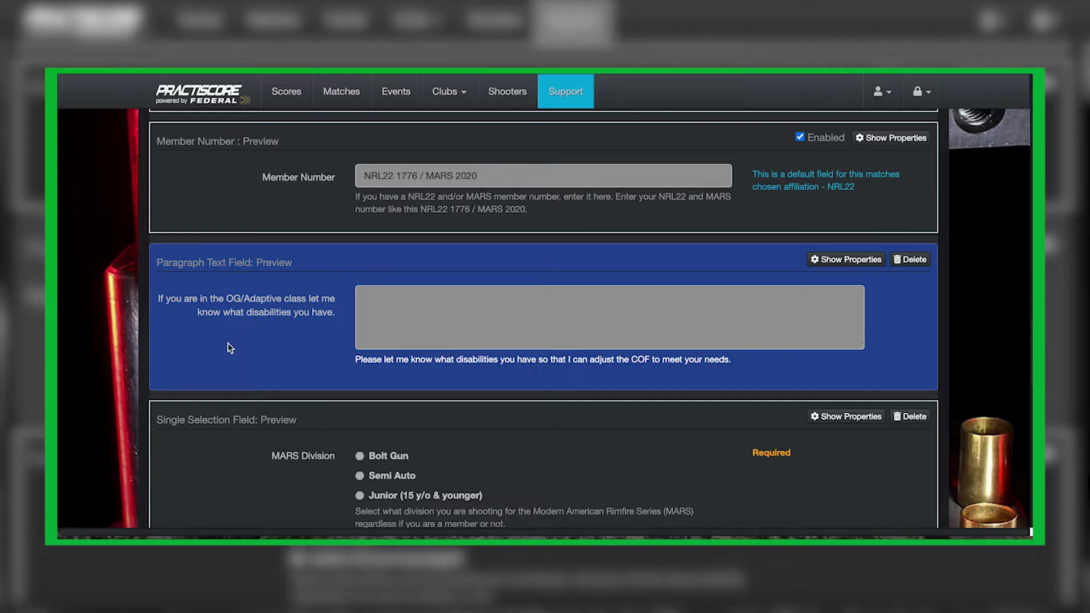
pyautogui.scroll(-3, 227, 343)
pyautogui.scroll(-5, 247, 362)
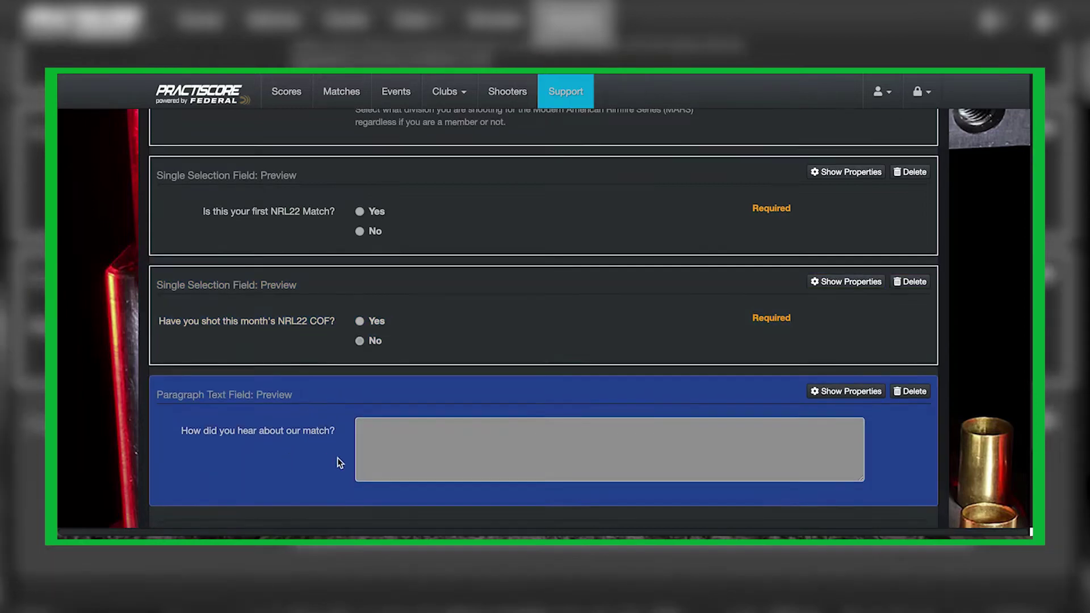
pyautogui.scroll(-3, 337, 457)
pyautogui.scroll(2, 337, 457)
# Add a Single Line Text Field, then delete the blank text field again.
pyautogui.scroll(2, 349, 439)
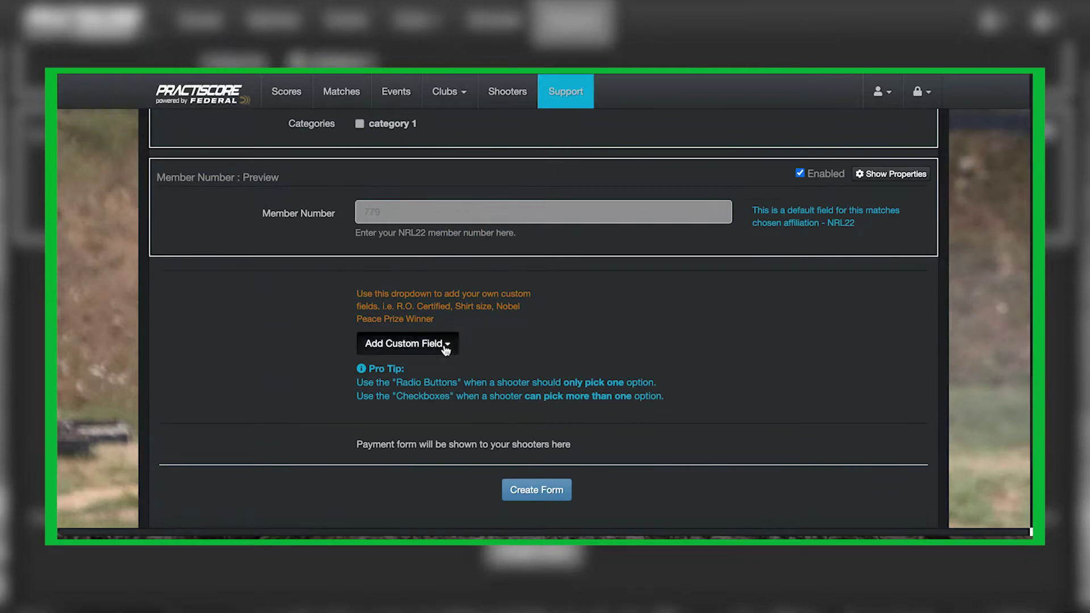
pyautogui.click(444, 347)
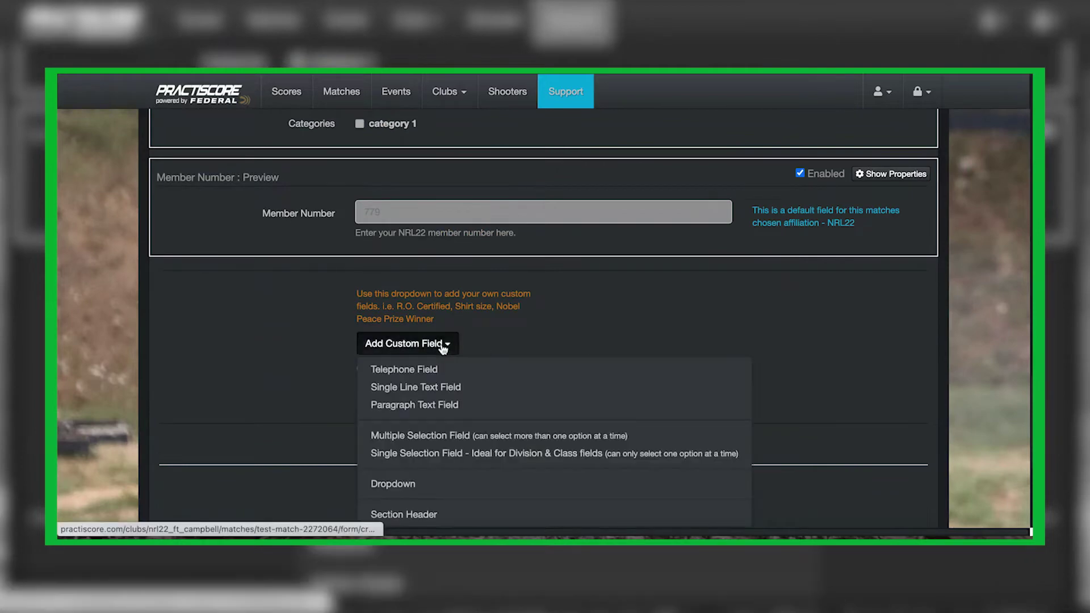
pyautogui.click(426, 386)
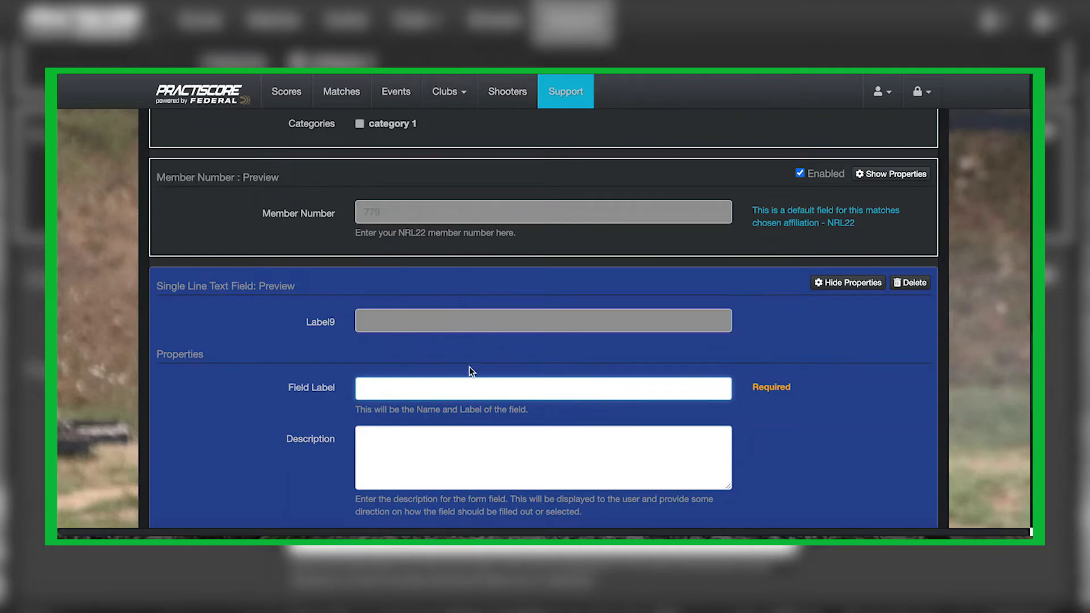
pyautogui.scroll(-2, 443, 432)
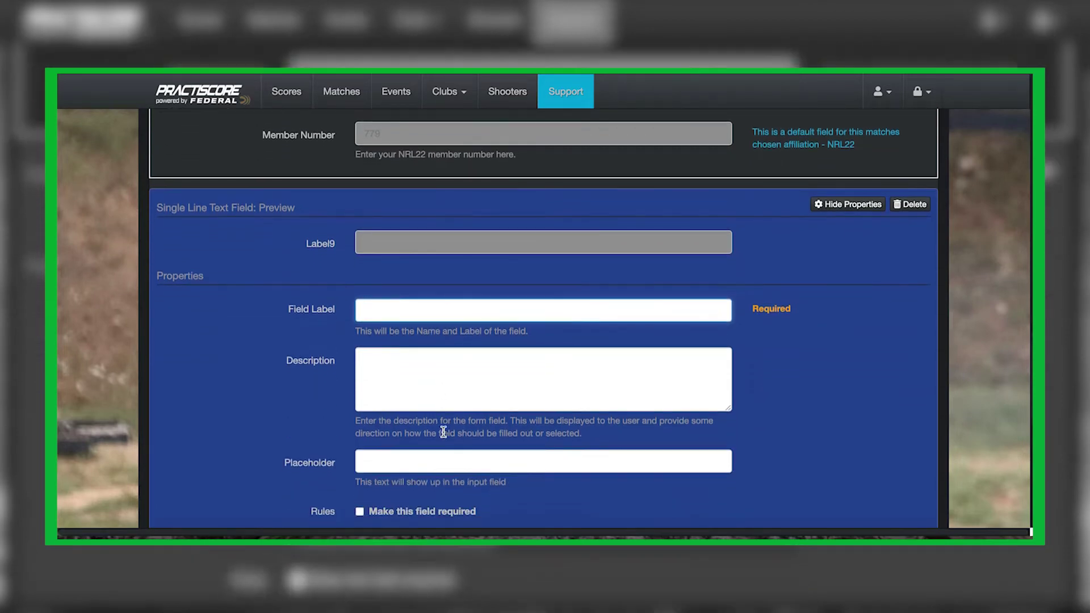
pyautogui.click(910, 203)
# Add a Single Selection Field 'Is this your first NRL22 Match' described 'Have you ever shot a NRL22 match before?'.
pyautogui.click(406, 264)
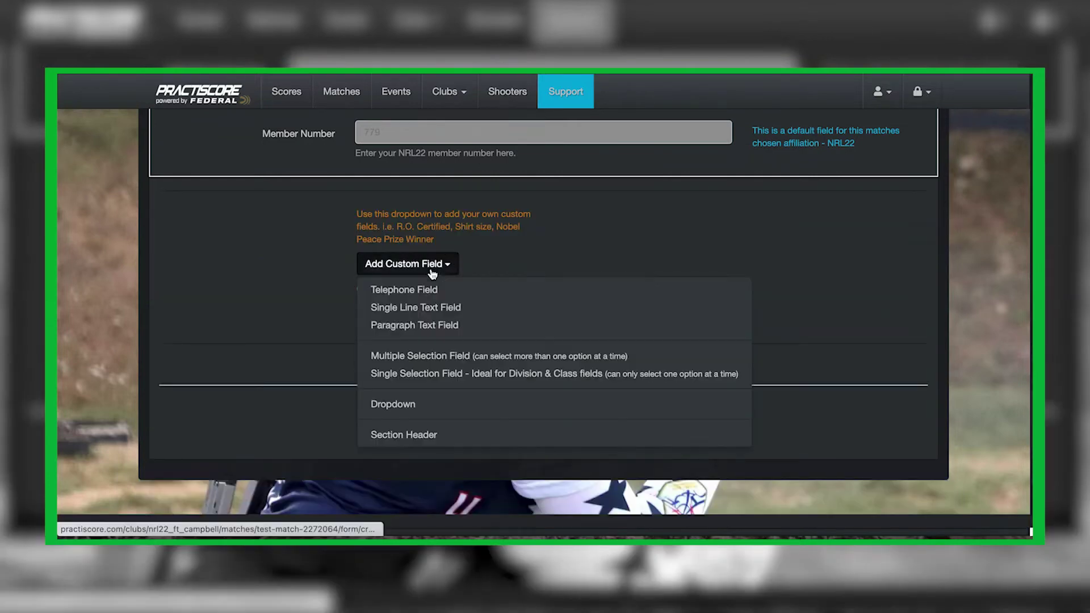
pyautogui.click(438, 379)
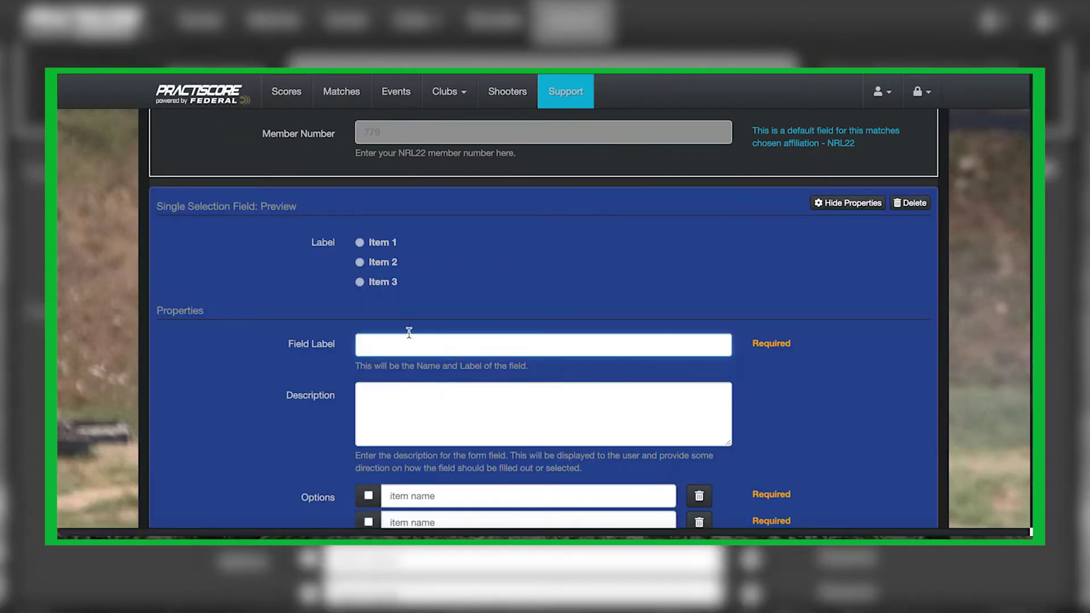
pyautogui.write('Is this your first NRL22 Match')
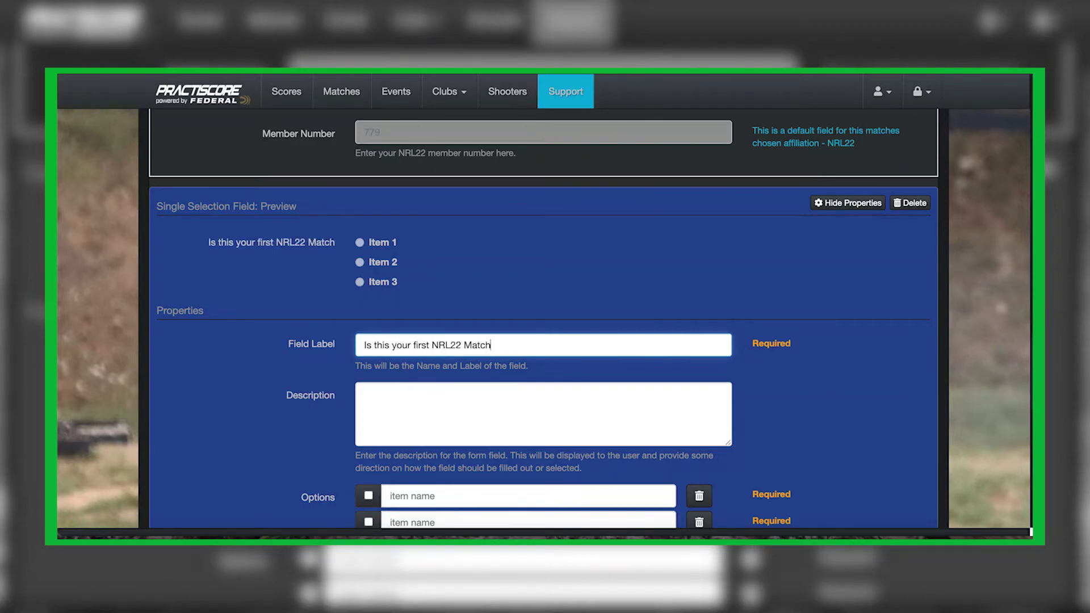
pyautogui.click(420, 418)
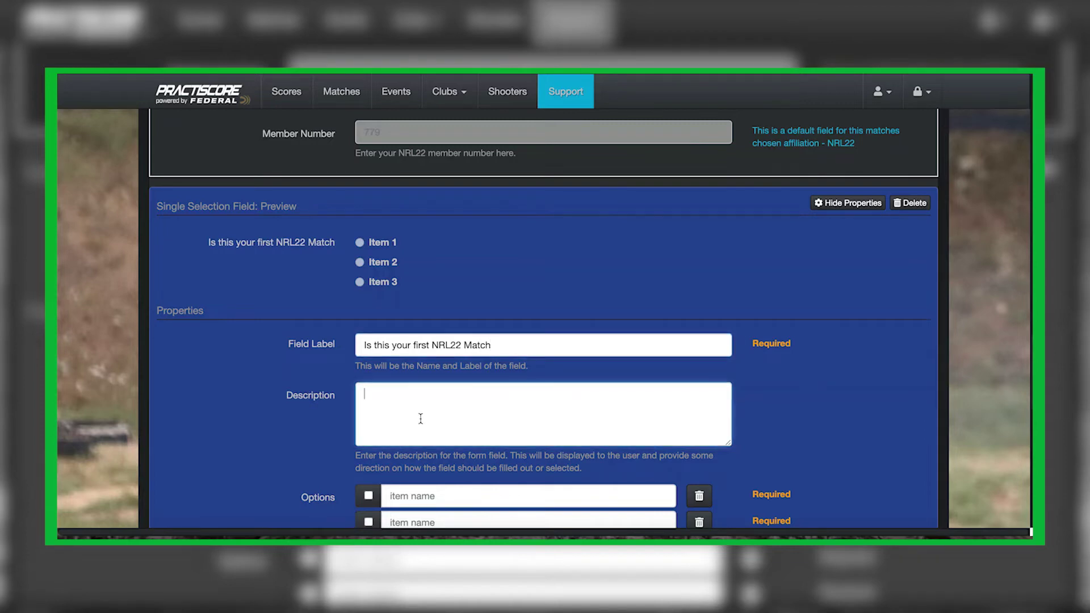
pyautogui.write('Have ')
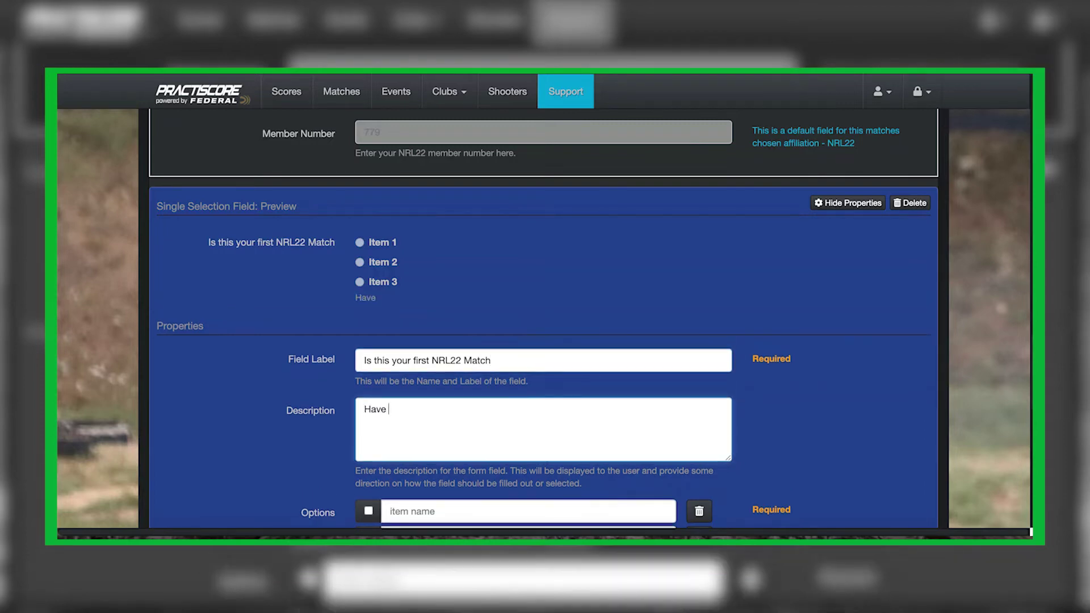
pyautogui.write('you ever shot a NRL22 mat')
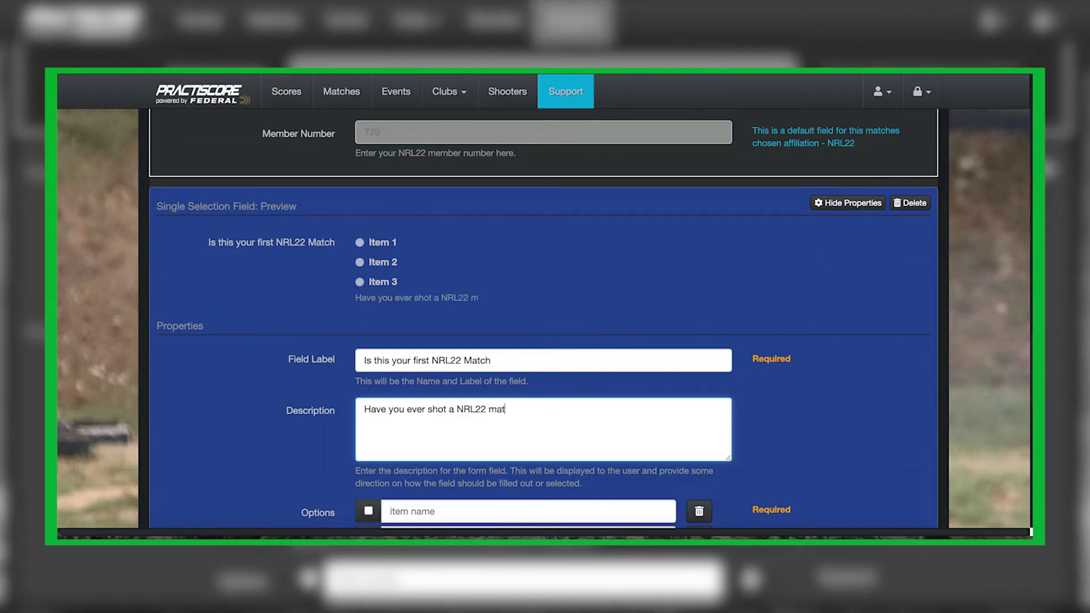
pyautogui.write('ch before?')
# Set the question's options to Yes and No, removing the third option.
pyautogui.scroll(-2, 452, 412)
pyautogui.click(451, 433)
pyautogui.write('Yes')
pyautogui.click(440, 460)
pyautogui.write('No')
pyautogui.click(699, 485)
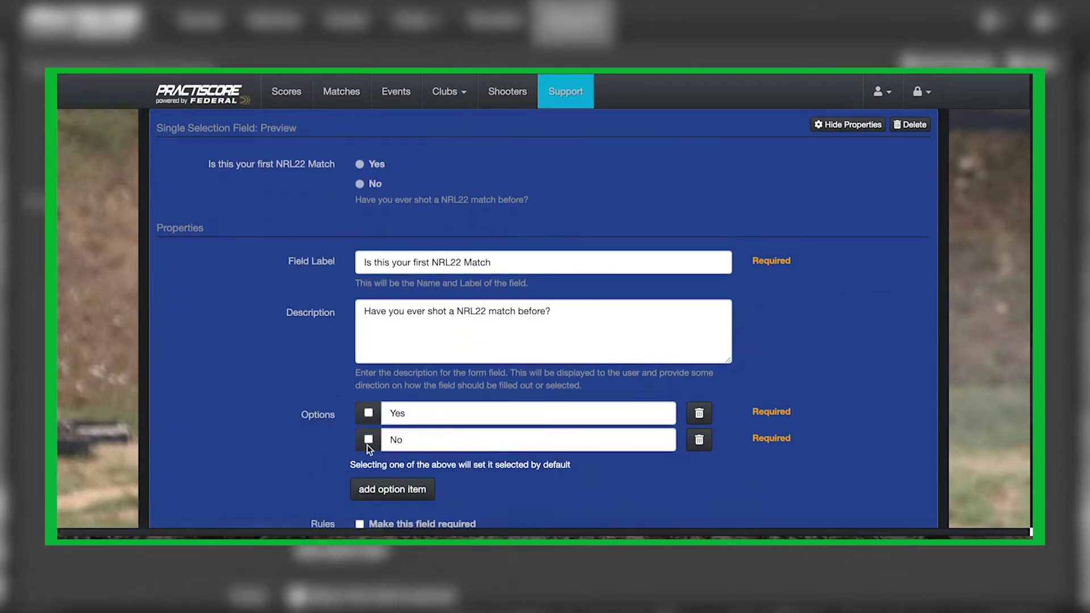
# Mark the first-match question as required and hide its properties.
pyautogui.scroll(-2, 245, 434)
pyautogui.scroll(-1, 267, 436)
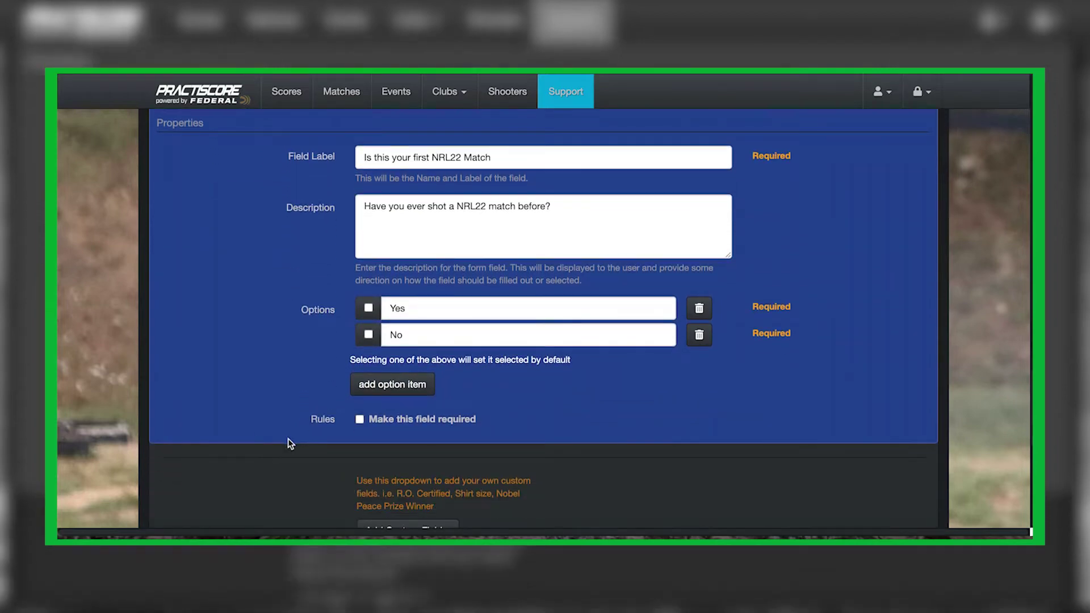
pyautogui.click(360, 419)
pyautogui.scroll(-1, 905, 250)
pyautogui.scroll(5, 905, 250)
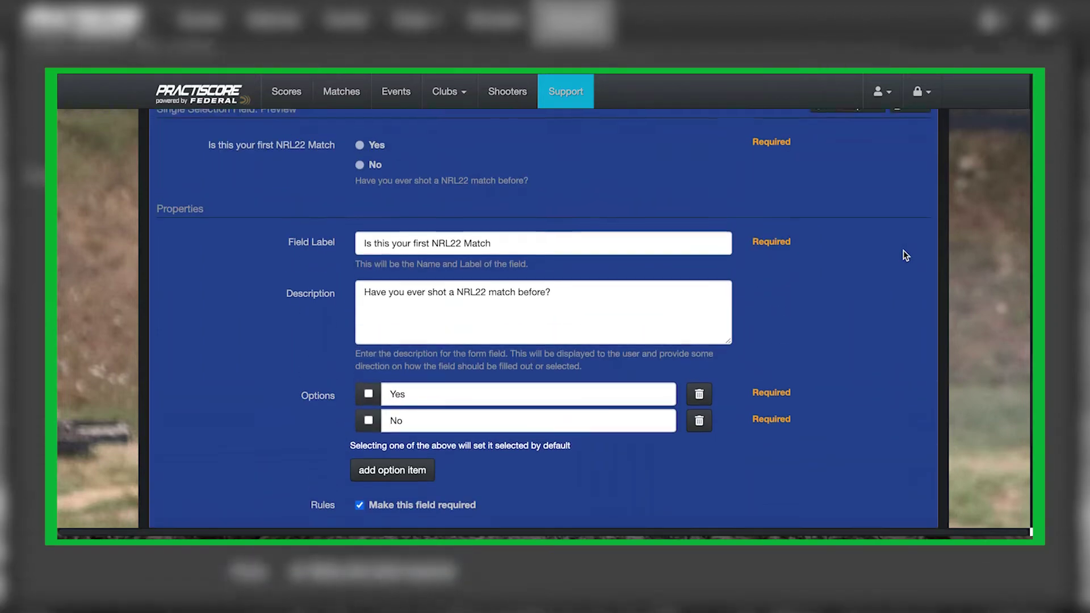
pyautogui.click(829, 150)
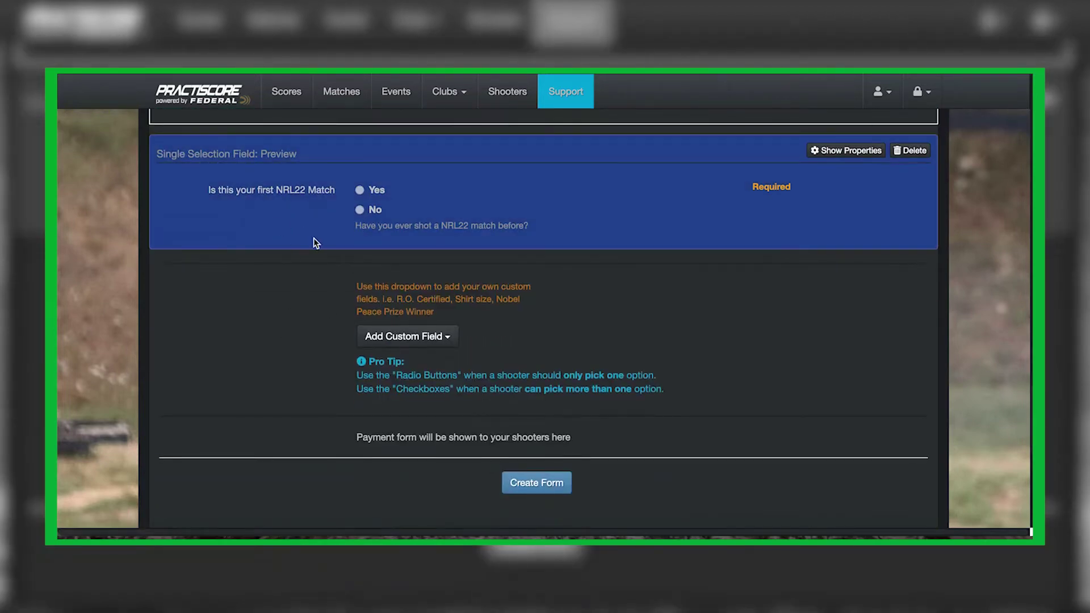
# Add a Single Line Text Field labelled 'If you are OG/Adaptive Division, please let me now what your can't do.'.
pyautogui.click(424, 337)
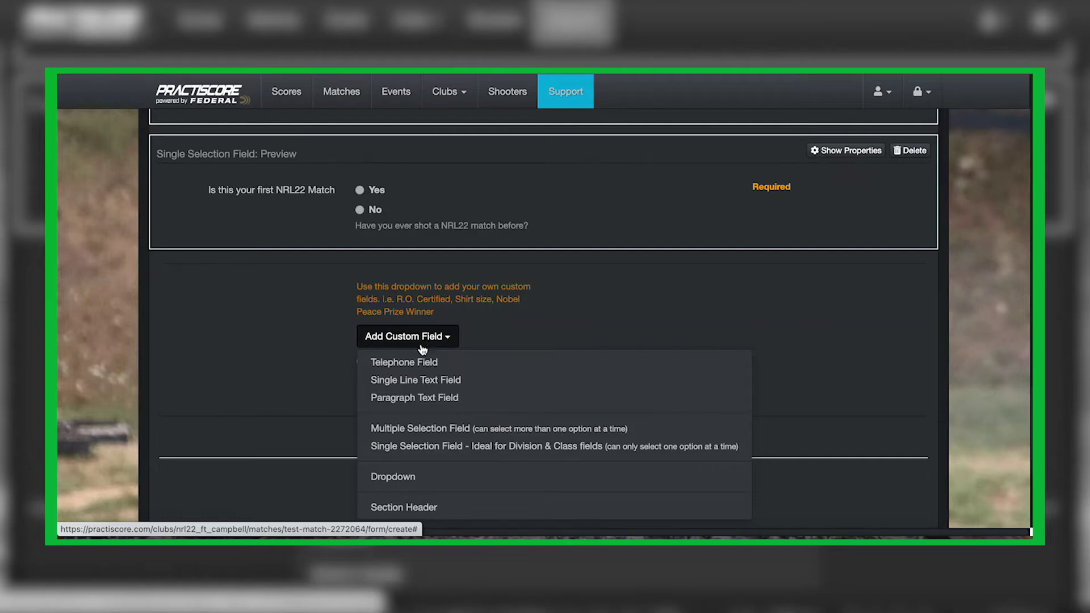
pyautogui.click(415, 380)
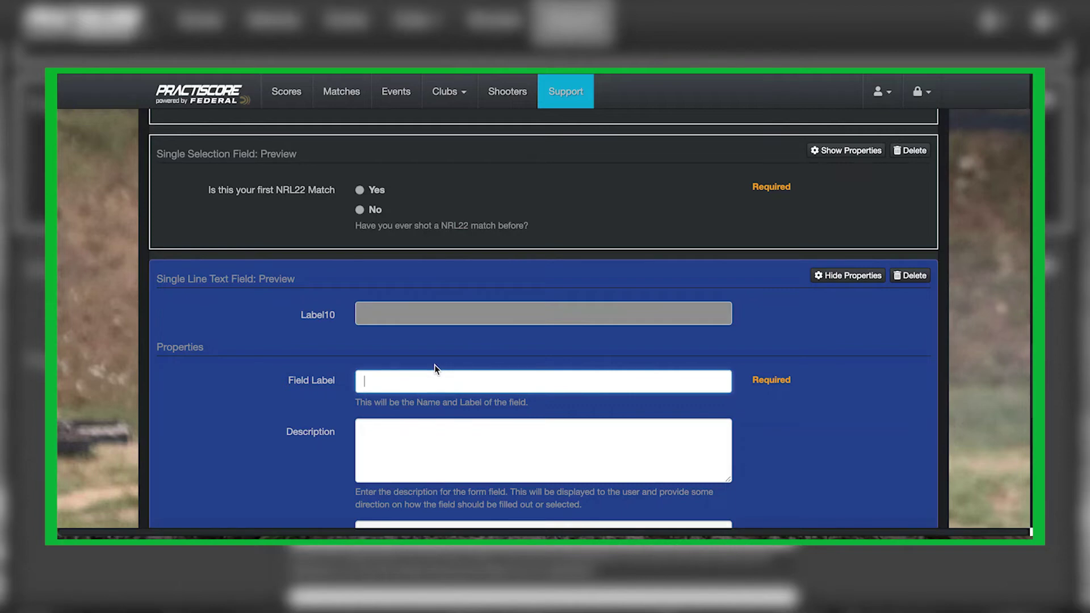
pyautogui.write('If you are OG/A')
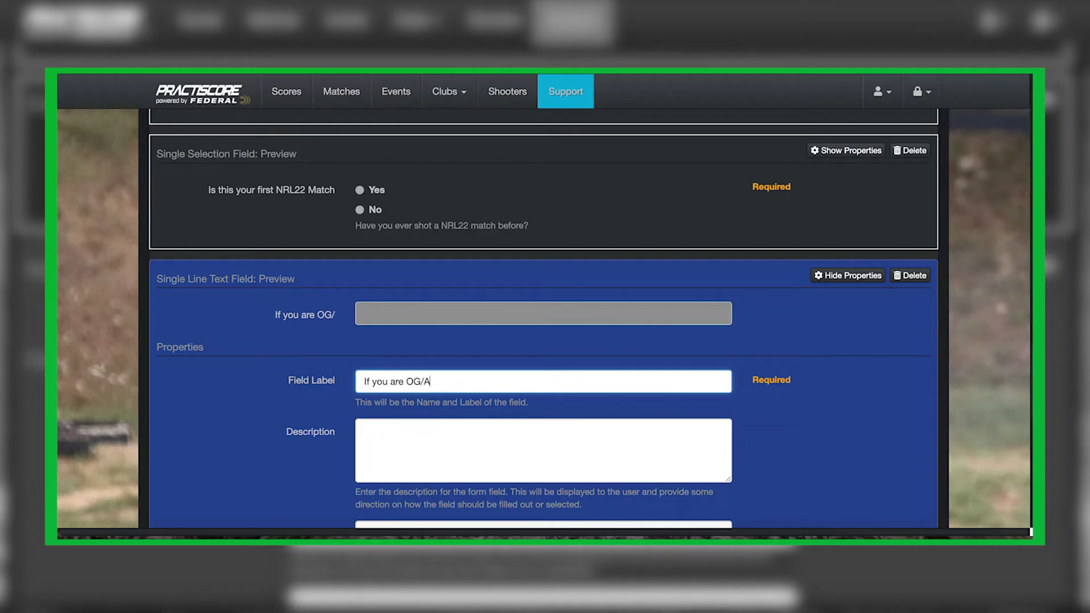
pyautogui.write('davptive Divsion')
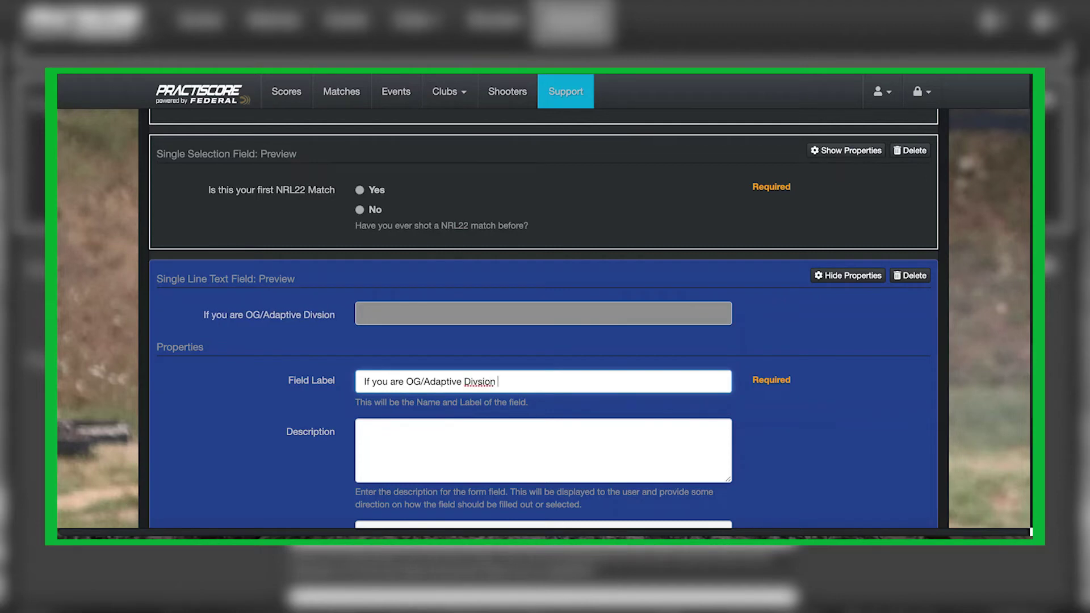
pyautogui.write(' ,')
pyautogui.press('BackSpace')
pyautogui.press('BackSpace')
pyautogui.press('BackSpace')
pyautogui.press('BackSpace')
pyautogui.press('BackSpace')
pyautogui.press('BackSpace')
pyautogui.write('vision, please let me now what your can')
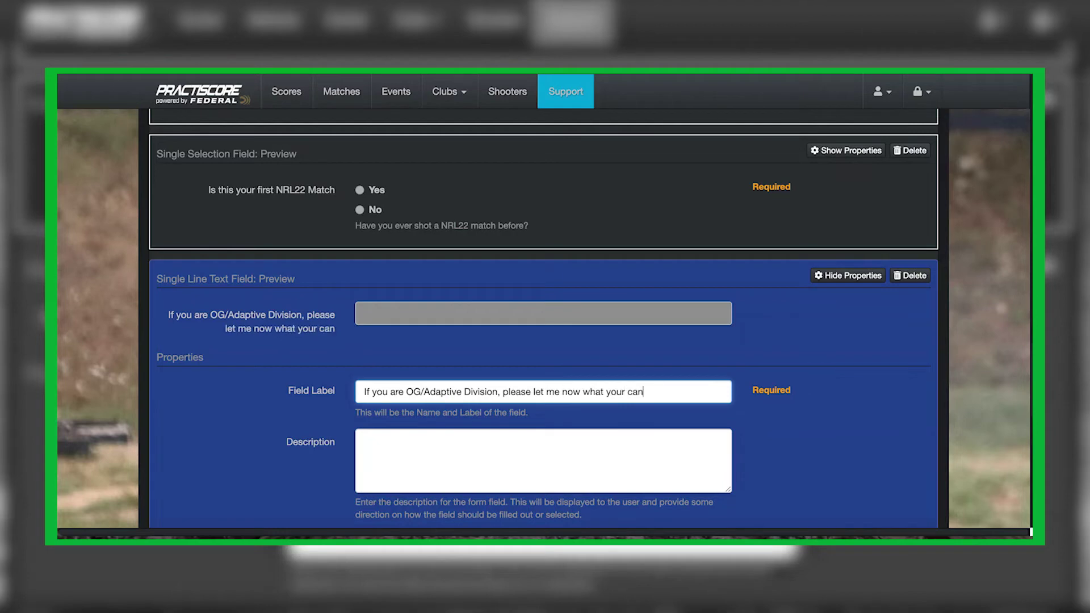
pyautogui.write("'t do")
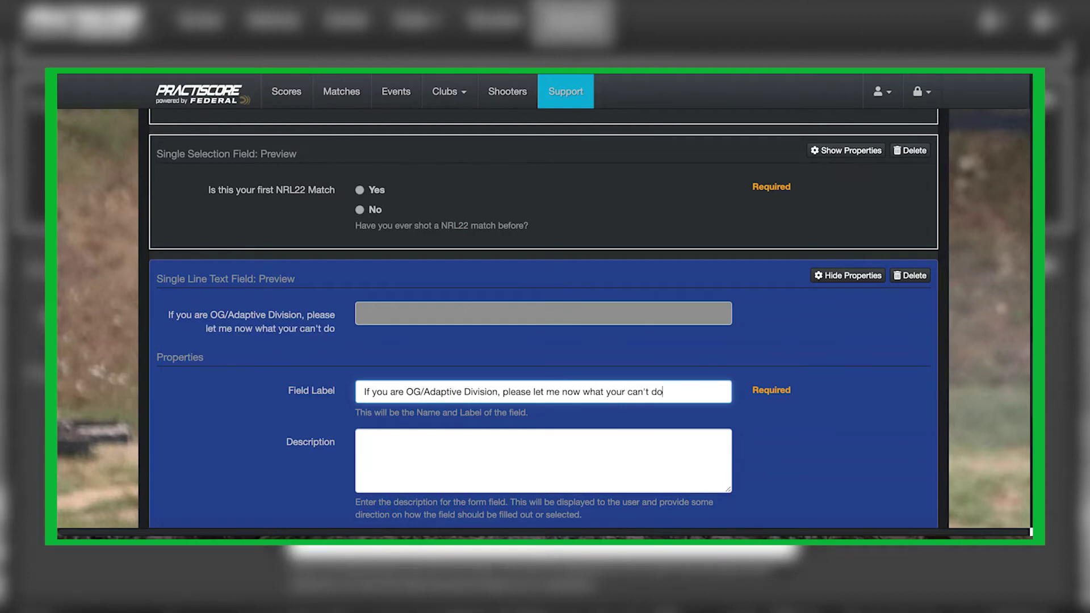
pyautogui.write('.')
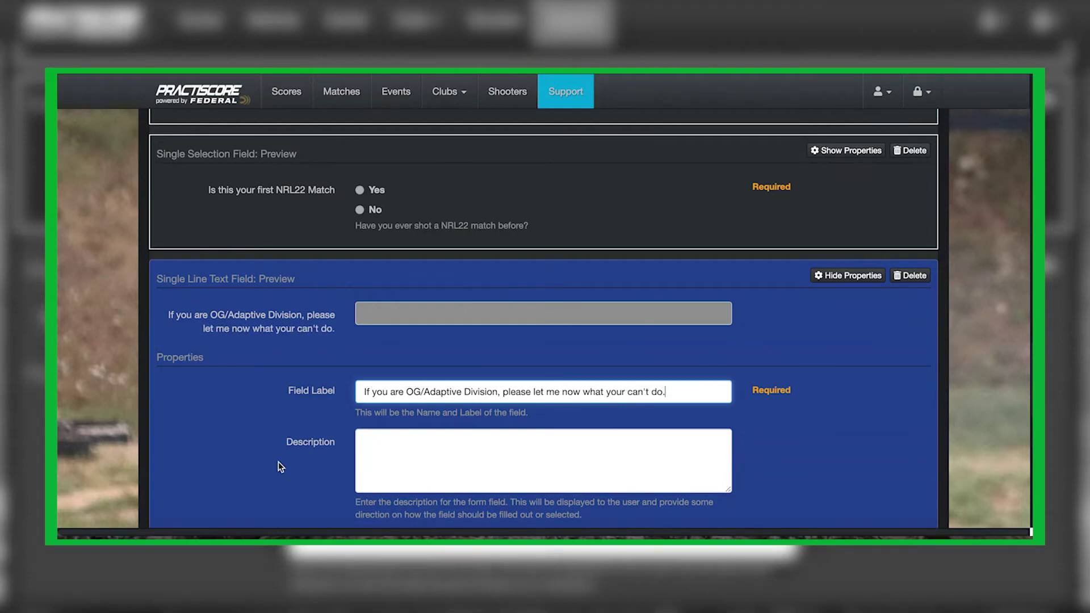
pyautogui.scroll(-3, 278, 462)
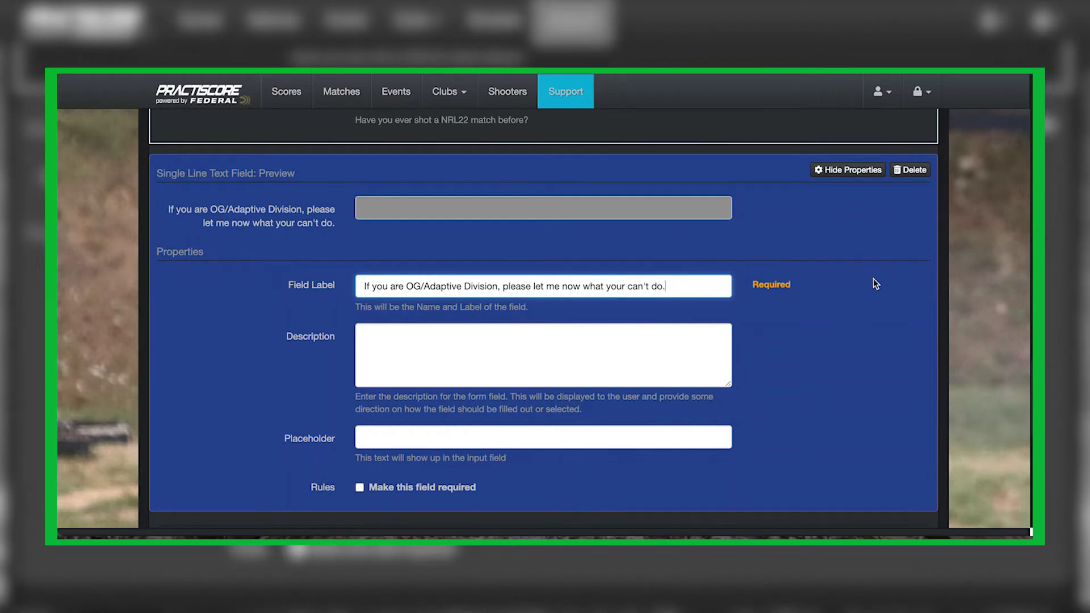
pyautogui.click(851, 170)
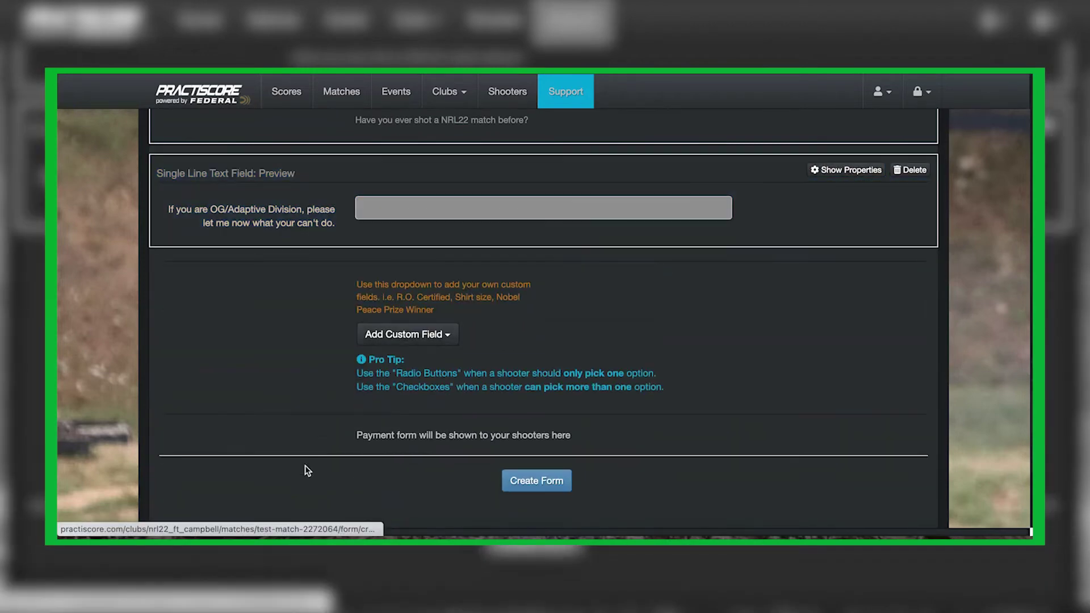
# Create the form, then open the Test Match page and scroll to its registration form.
pyautogui.click(544, 488)
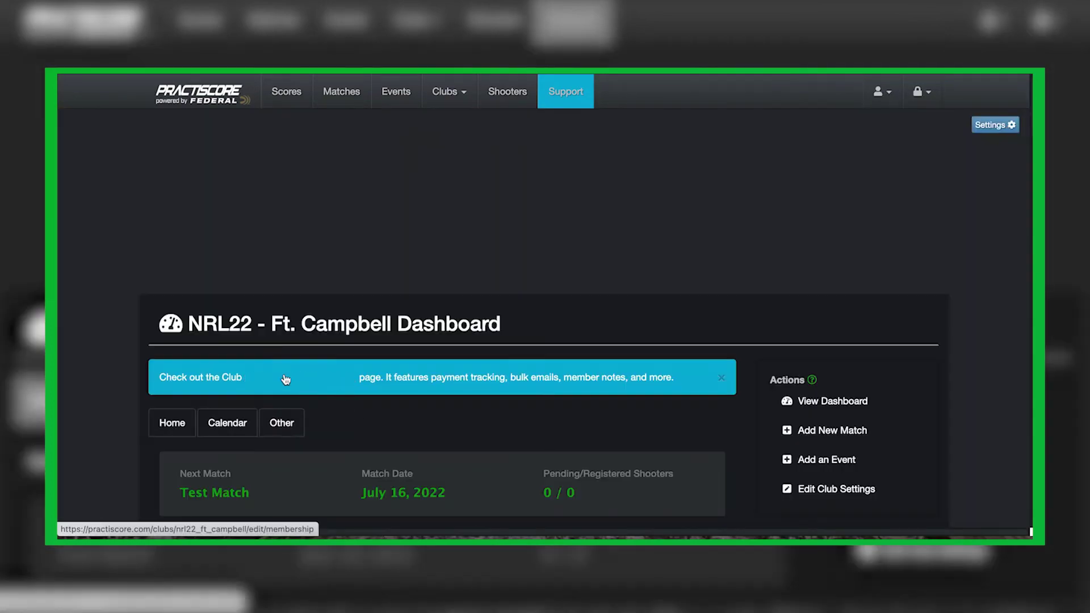
pyautogui.scroll(-10, 147, 457)
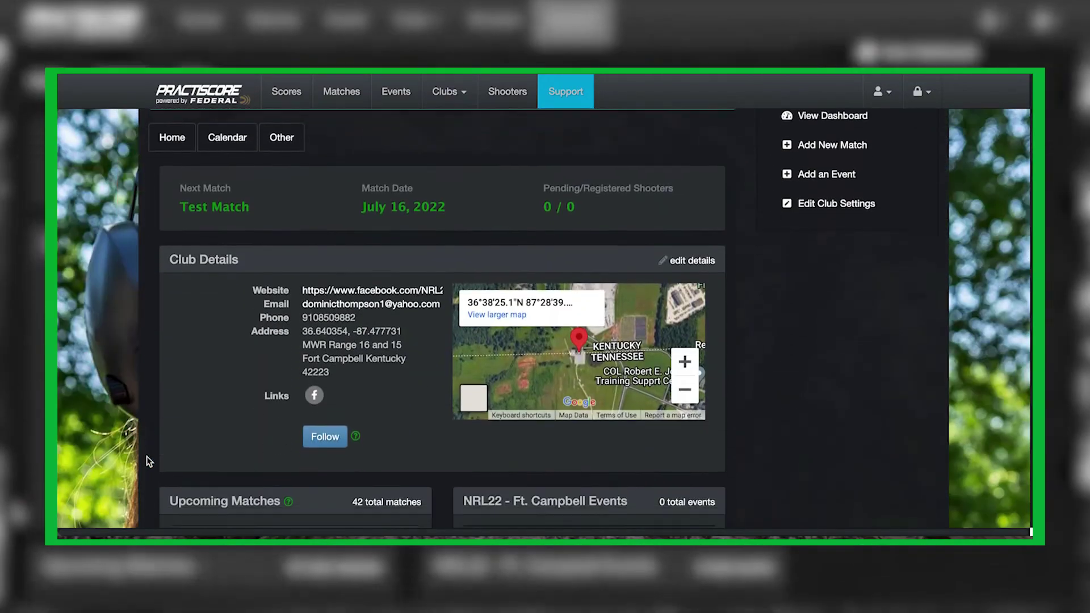
pyautogui.scroll(-1, 147, 460)
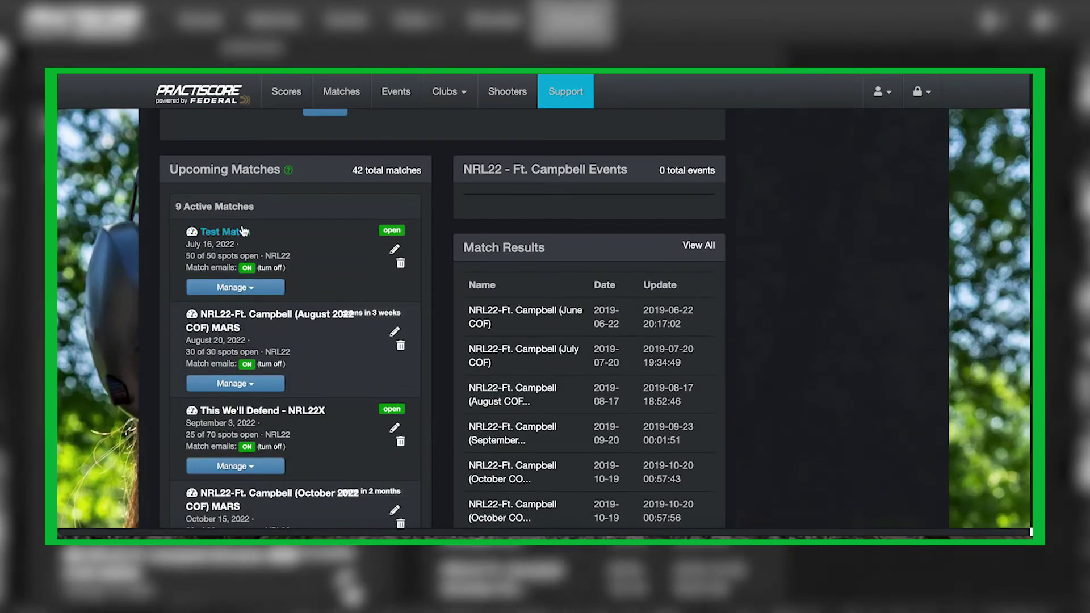
pyautogui.click(230, 237)
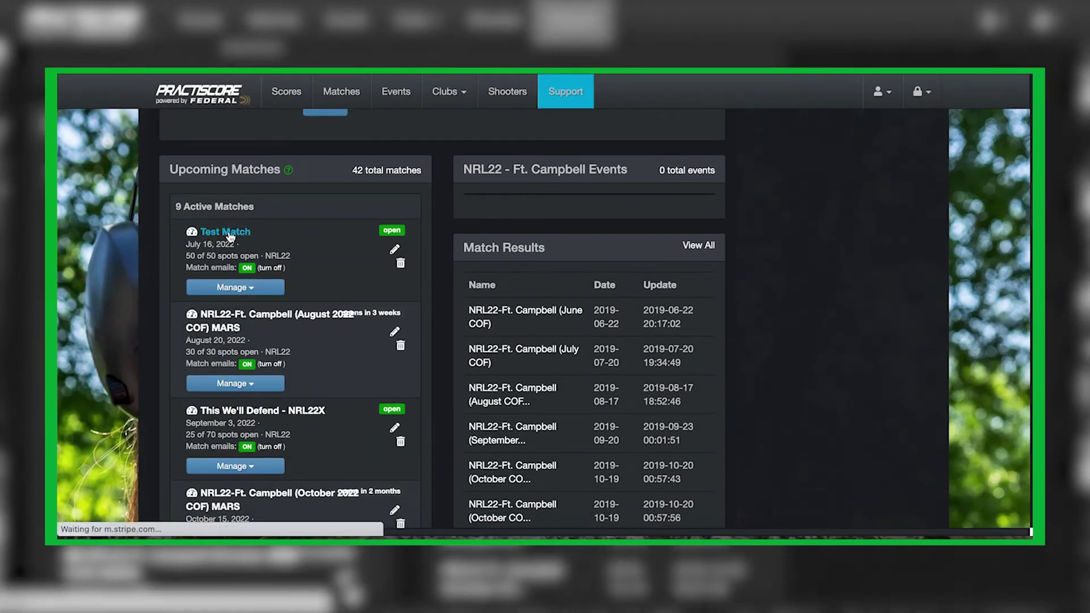
pyautogui.scroll(-6, 537, 417)
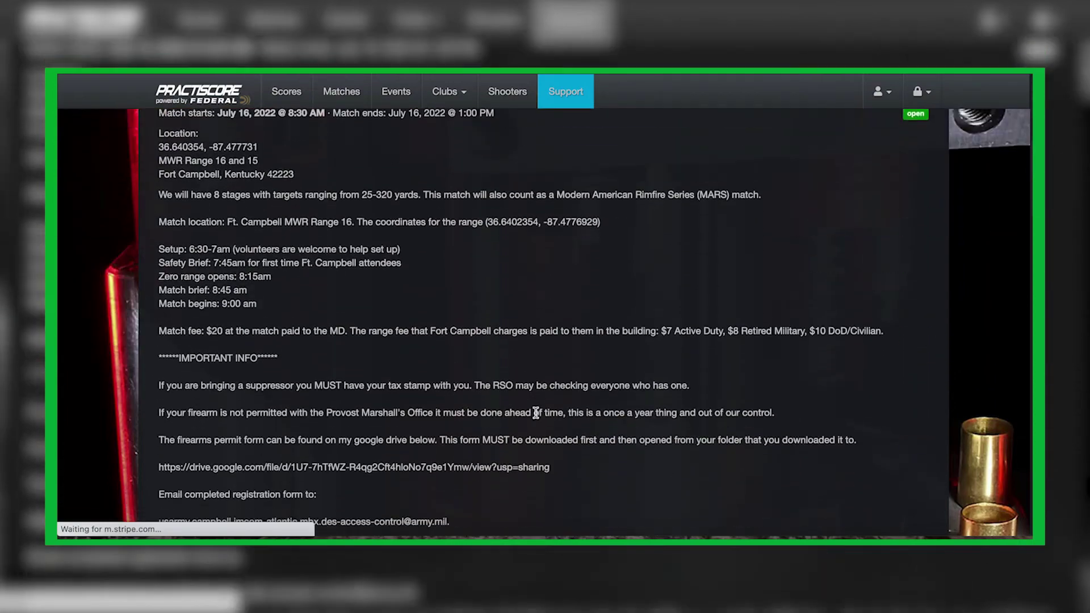
pyautogui.scroll(-7, 538, 417)
pyautogui.scroll(-2, 544, 377)
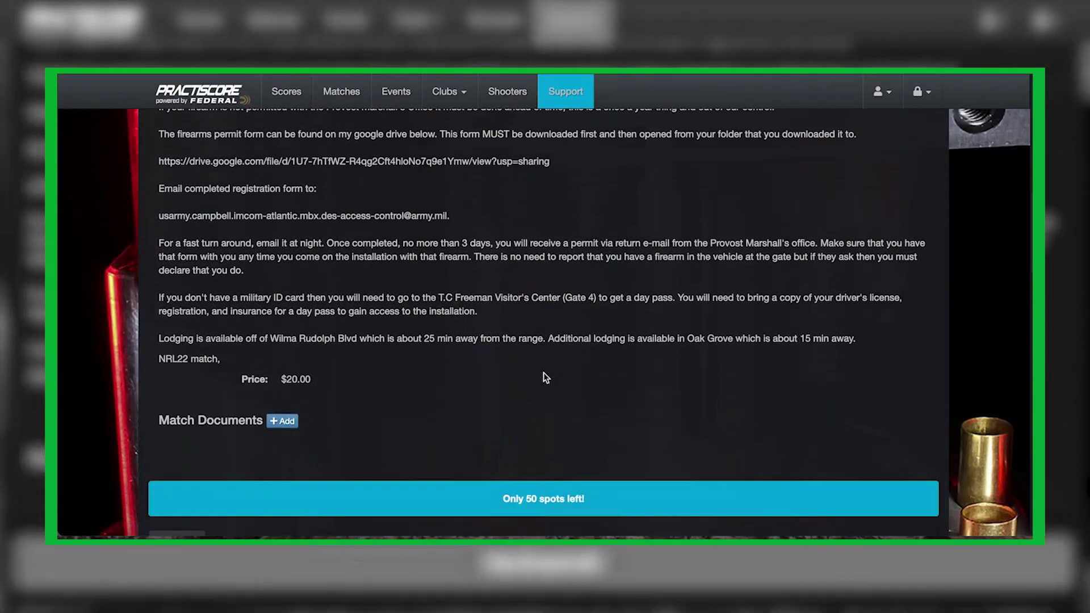
pyautogui.scroll(-8, 544, 378)
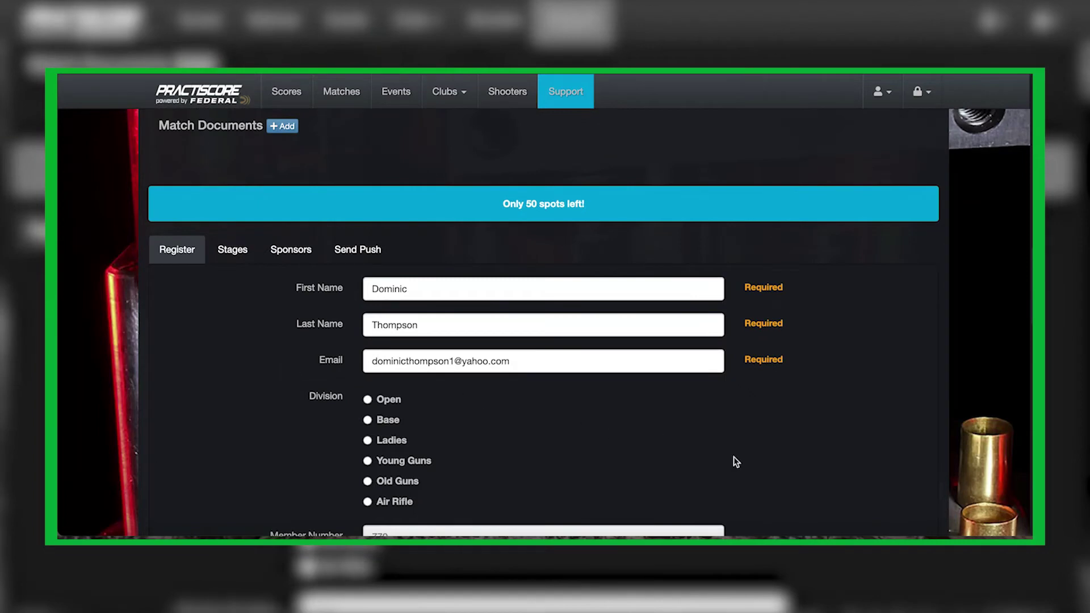
# Clear the Member Number field and answer No to the first NRL22 match question.
pyautogui.scroll(-2, 790, 464)
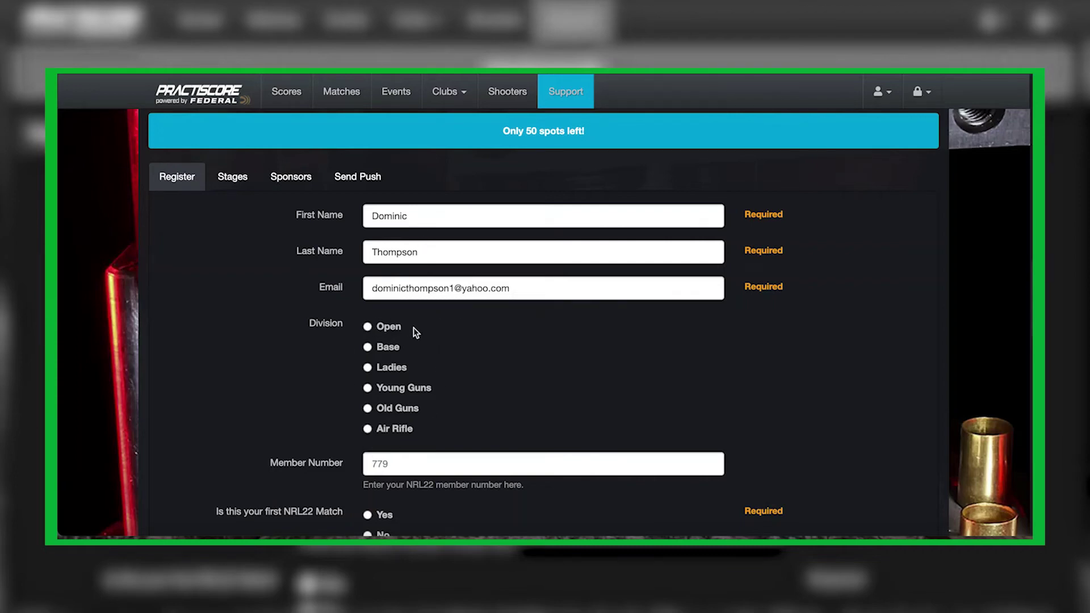
pyautogui.scroll(-3, 477, 369)
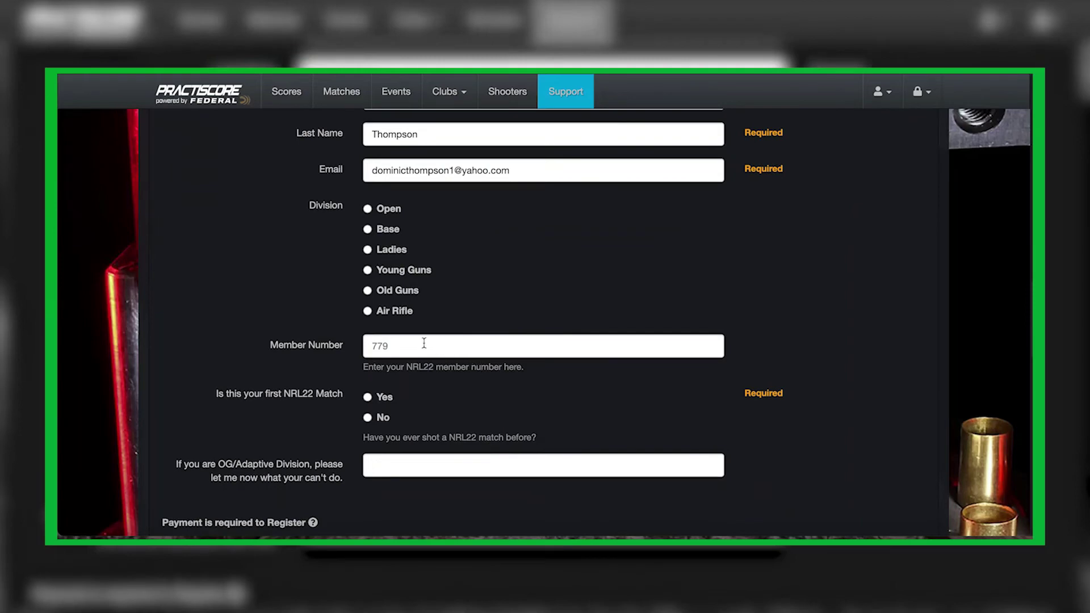
pyautogui.click(423, 342)
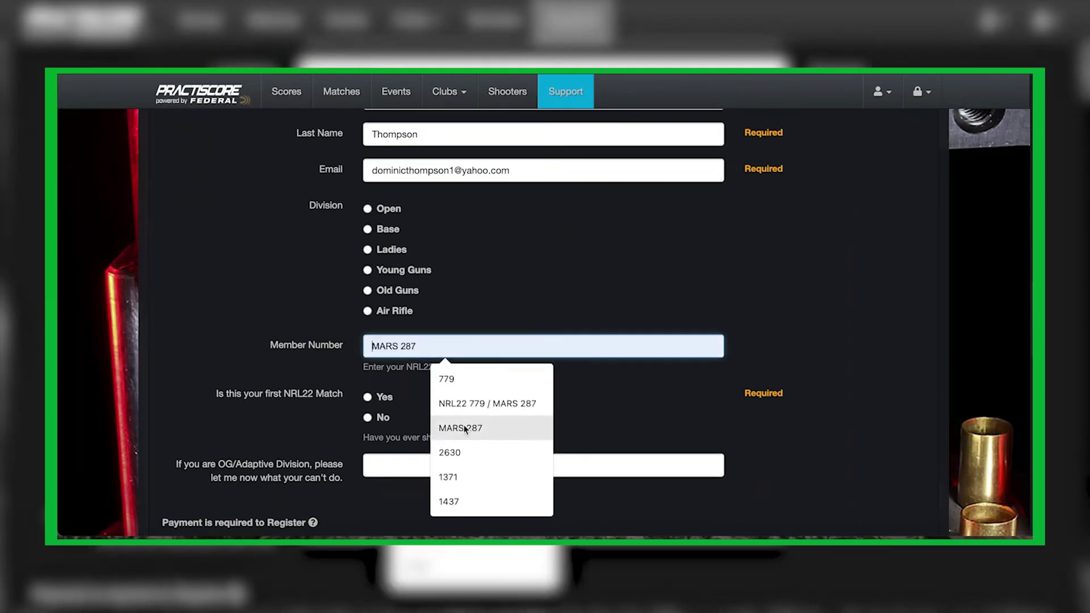
pyautogui.click(528, 458)
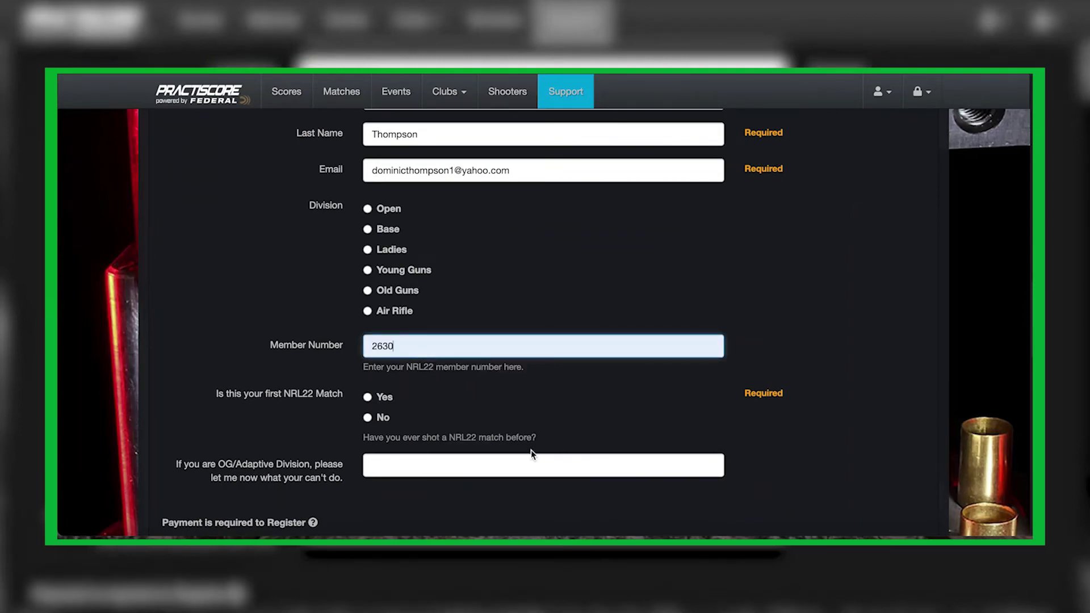
pyautogui.doubleClick(392, 346)
pyautogui.press('BackSpace')
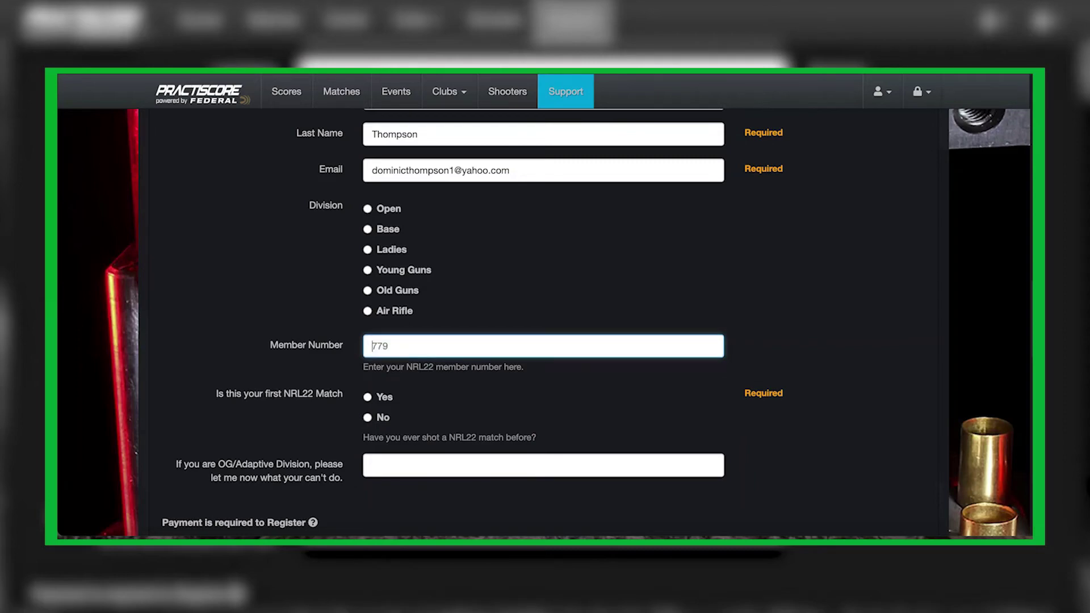
pyautogui.click(524, 402)
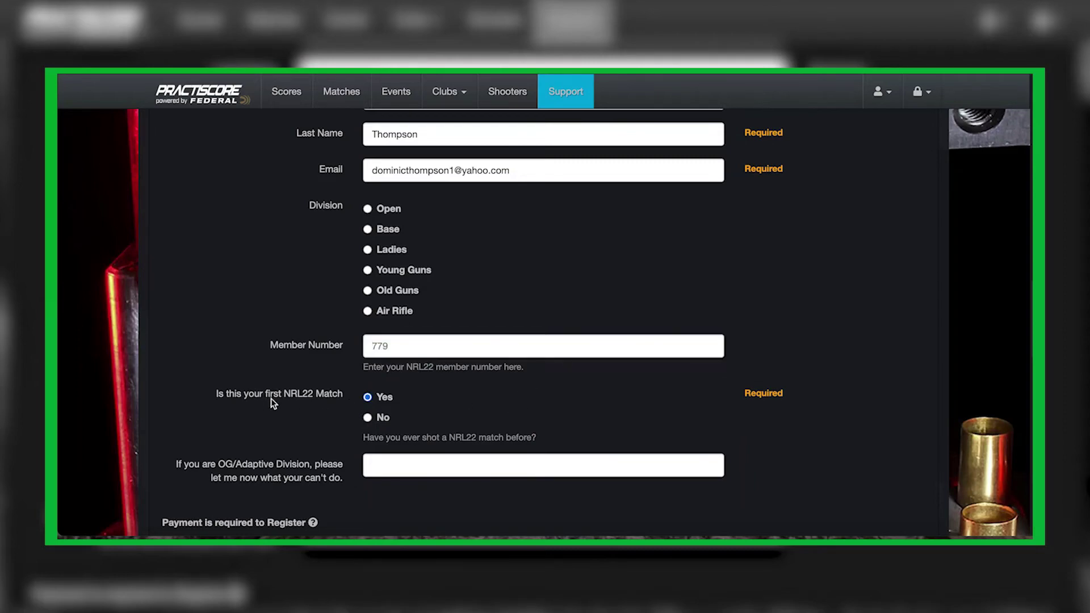
pyautogui.click(368, 397)
pyautogui.click(367, 419)
# Enter 'I can't get up and down easily due to knee replacement', tick NRL22 Member $15.00, return to club page.
pyautogui.scroll(-2, 284, 420)
pyautogui.click(435, 383)
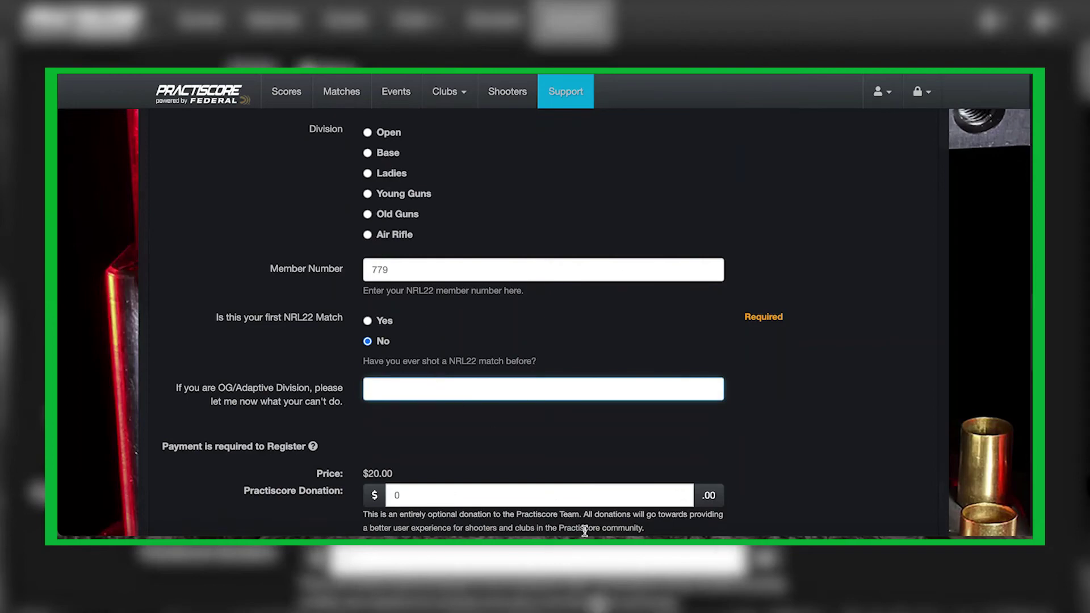
pyautogui.write("I can't get")
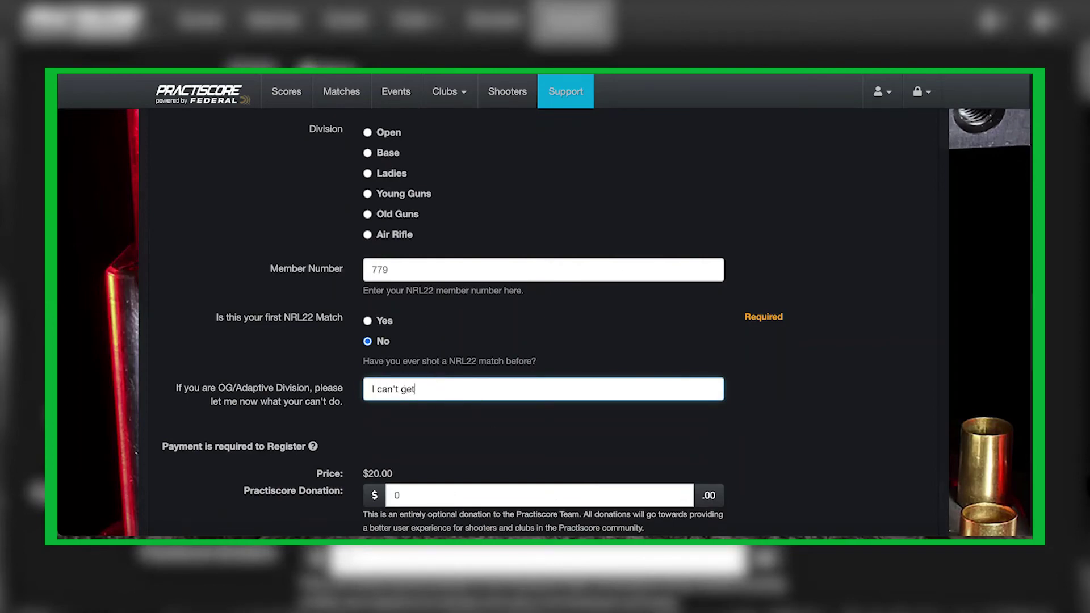
pyautogui.write(' up and down easily due to knee replacement')
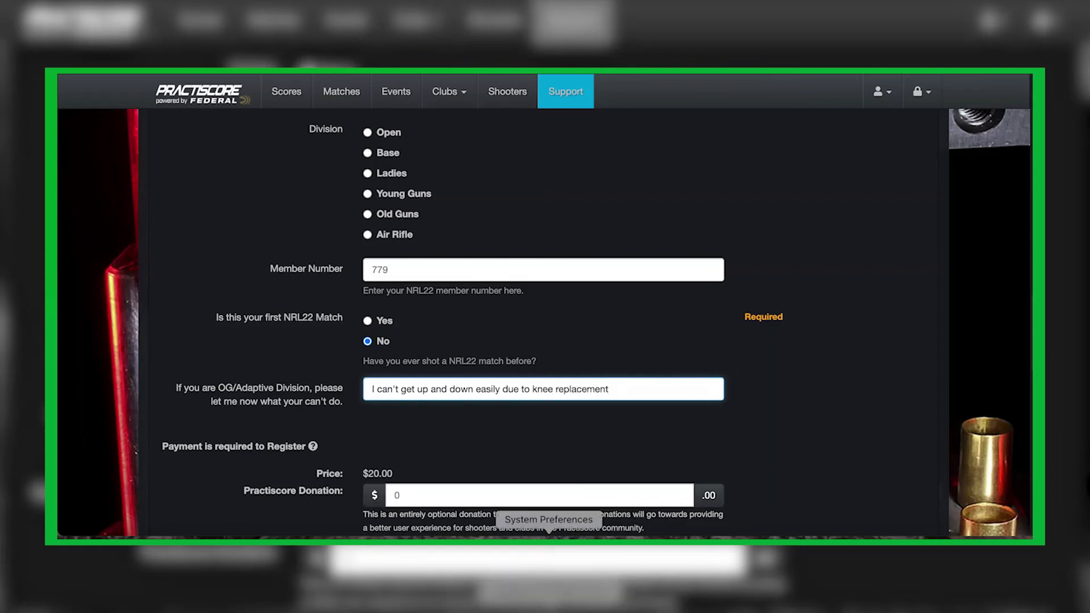
pyautogui.scroll(-5, 558, 448)
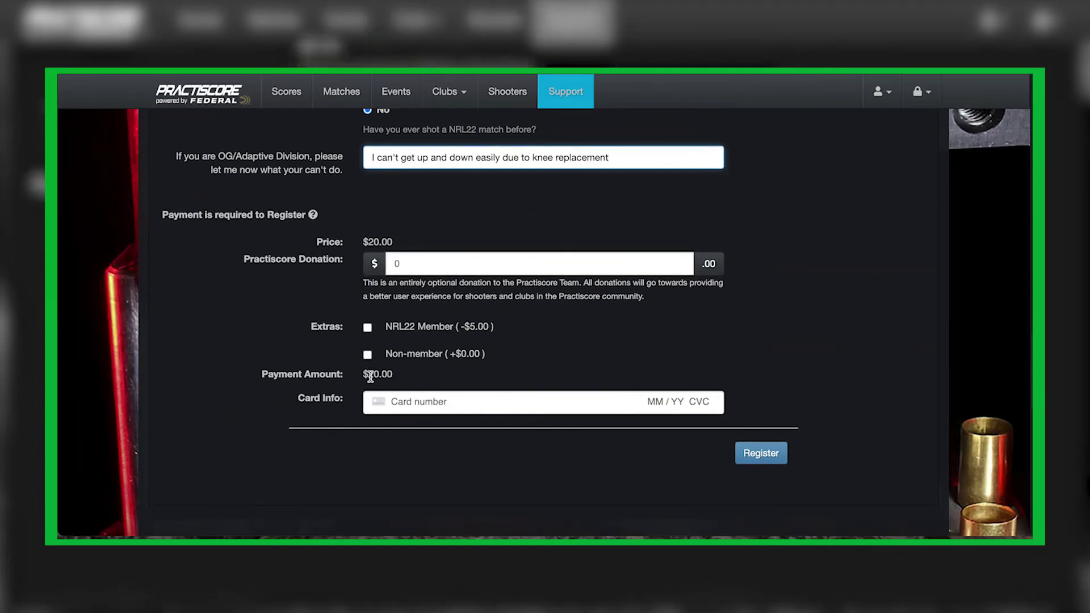
pyautogui.click(368, 328)
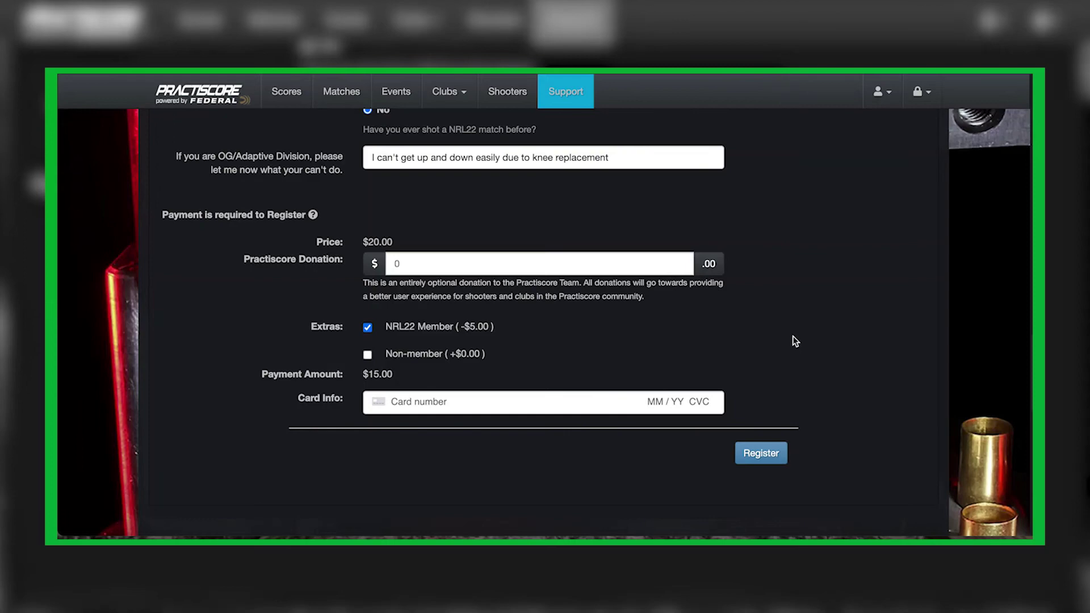
pyautogui.hotkey('alt', 'Left')
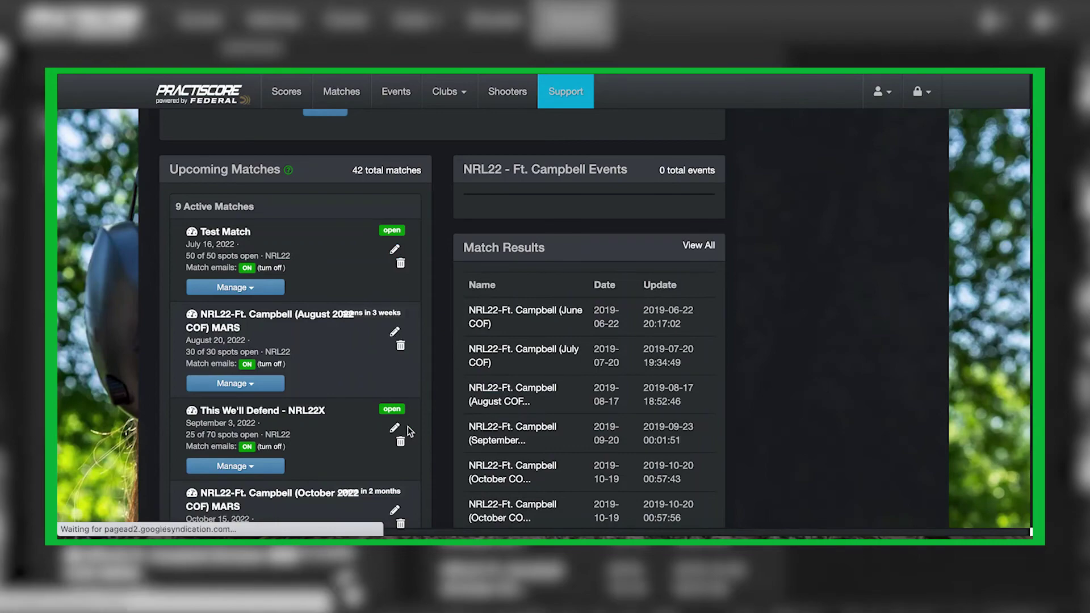
# Save Test Match from its edit form, then open the Test Match page.
pyautogui.hotkey('alt', 'Right')
pyautogui.scroll(-7, 408, 427)
pyautogui.scroll(-10, 408, 427)
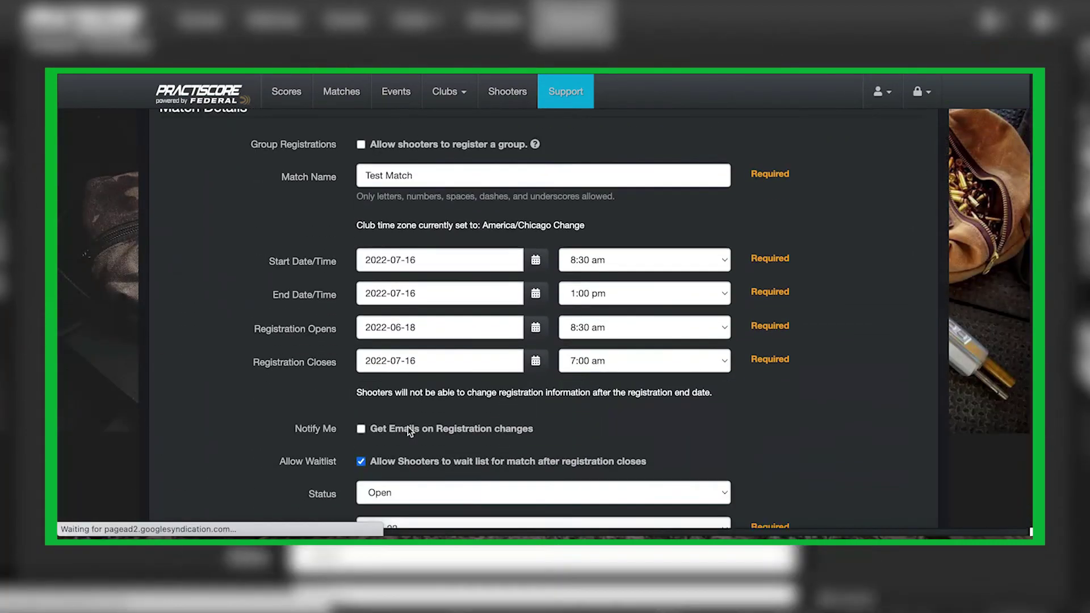
pyautogui.scroll(-3, 408, 427)
pyautogui.scroll(-3, 408, 427)
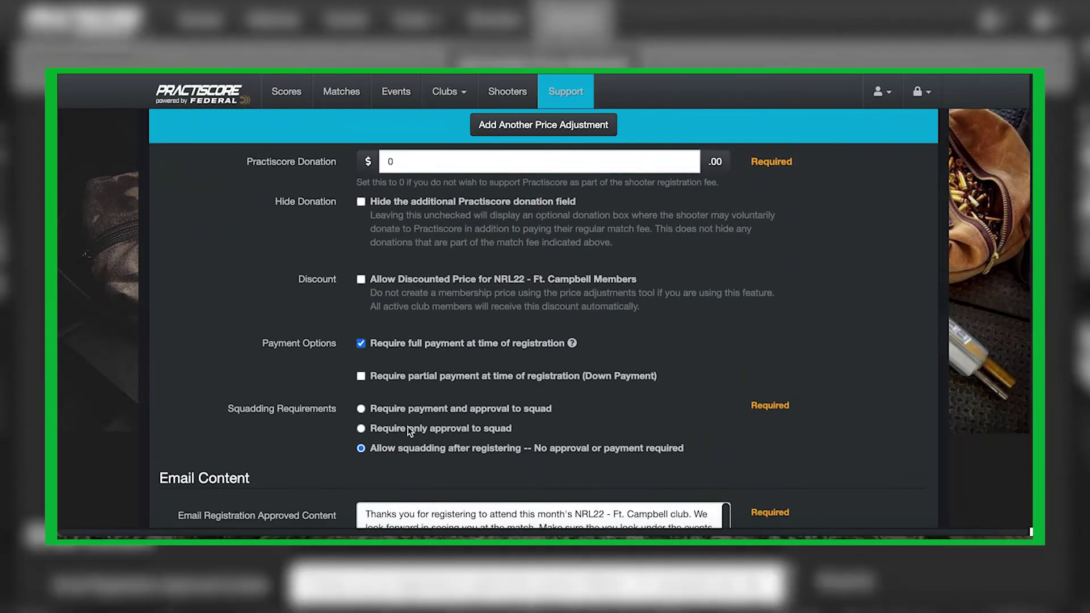
pyautogui.scroll(-15, 364, 349)
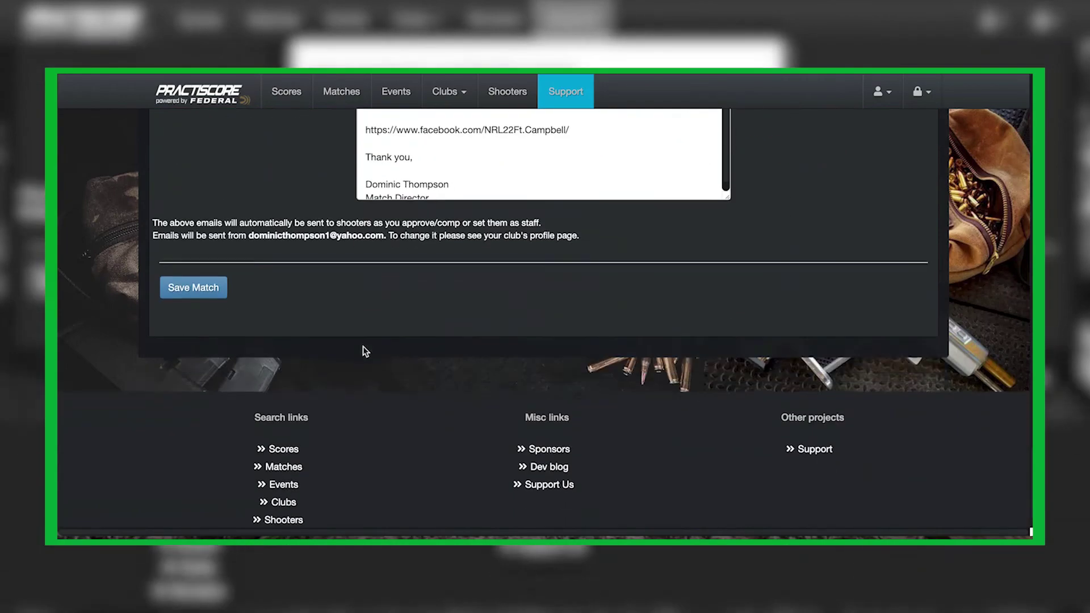
pyautogui.click(206, 226)
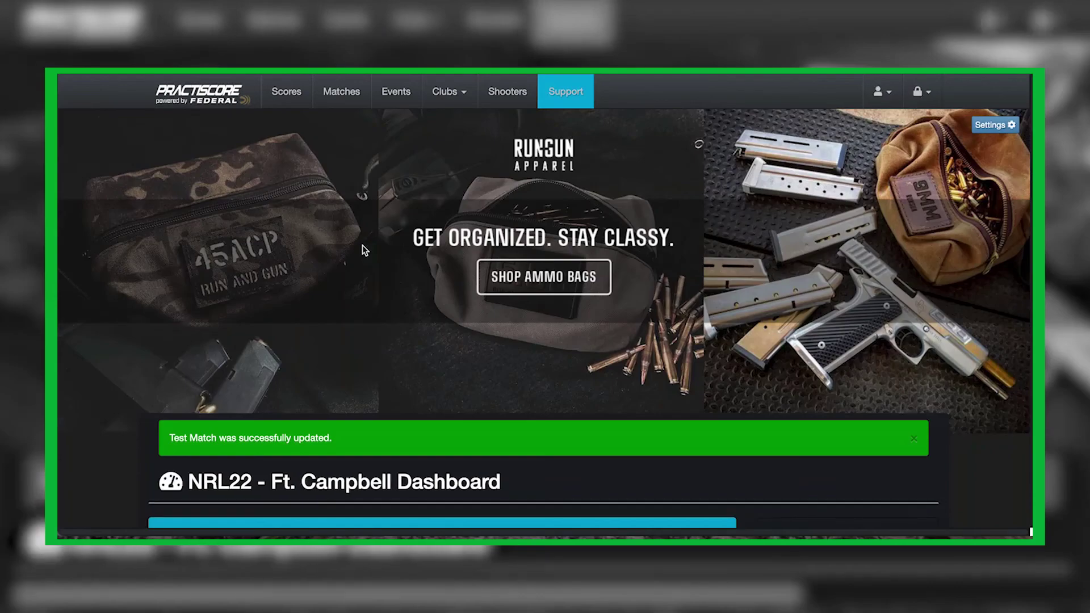
pyautogui.scroll(-8, 338, 291)
pyautogui.scroll(-3, 339, 294)
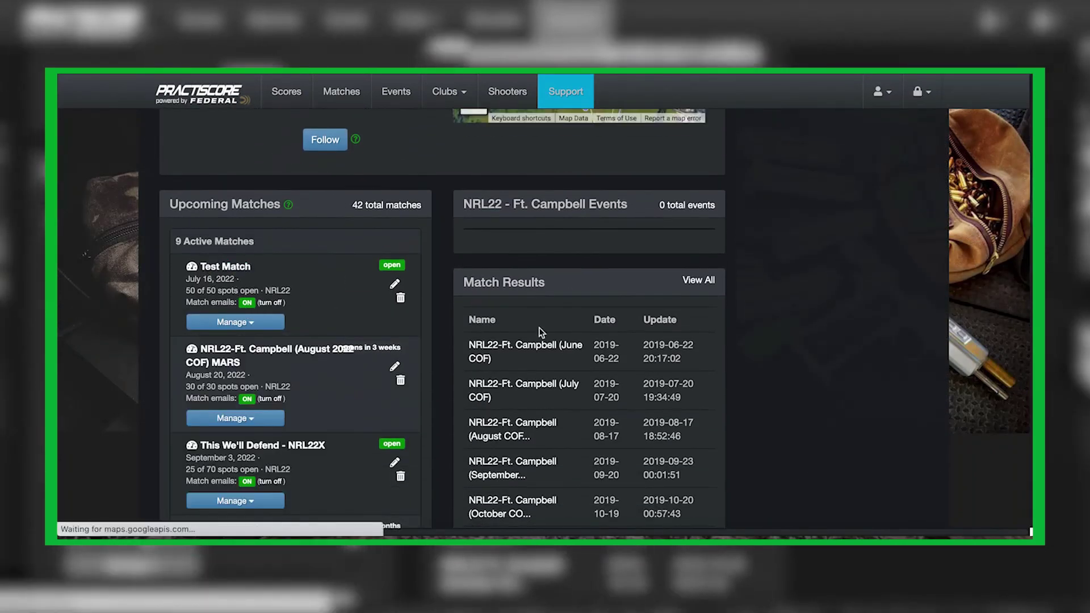
pyautogui.scroll(-20, 646, 391)
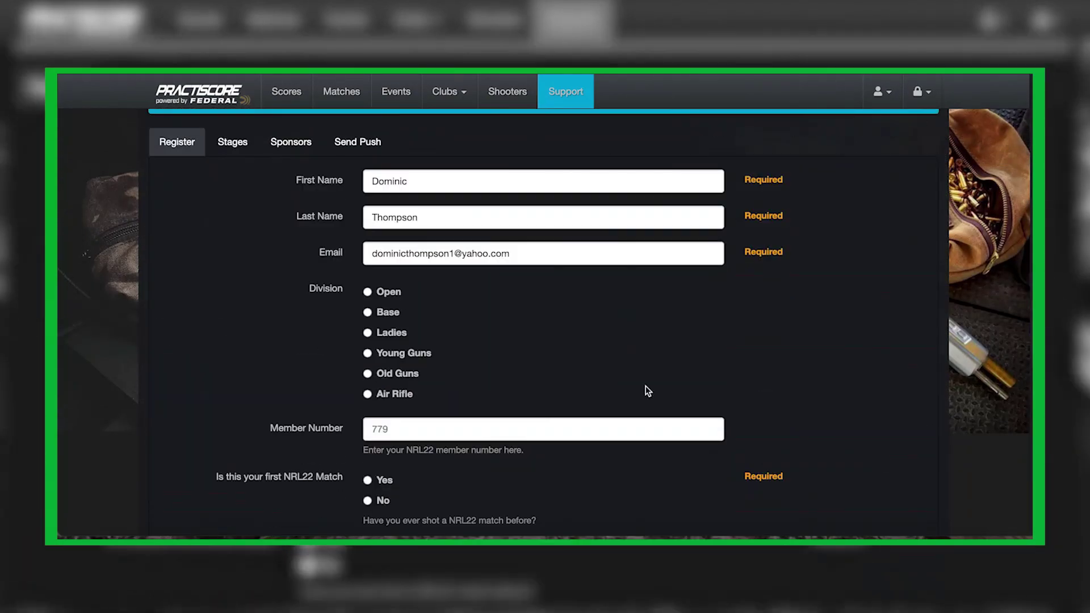
# Register in Open division with the suggested member number, No to first match, and the knee-replacement note.
pyautogui.click(390, 292)
pyautogui.click(433, 432)
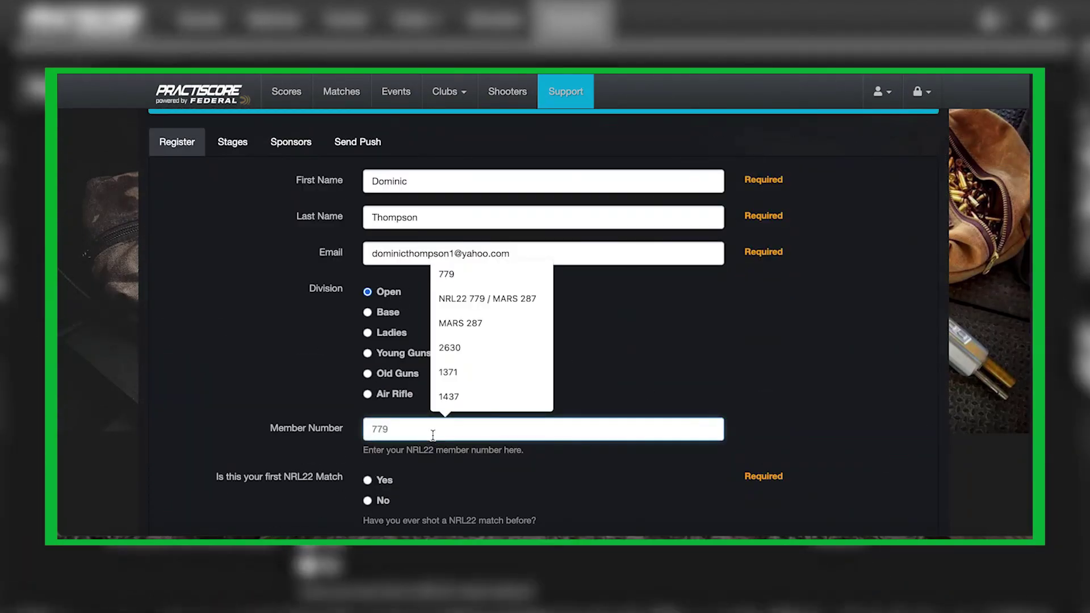
pyautogui.press('Return')
pyautogui.click(376, 503)
pyautogui.scroll(-5, 442, 499)
pyautogui.click(470, 301)
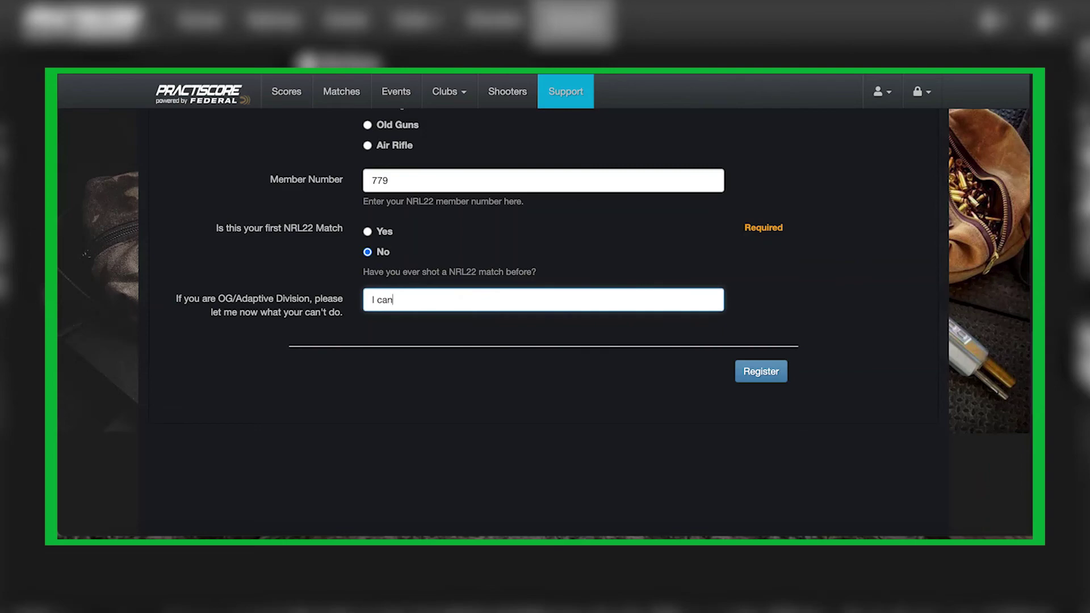
pyautogui.write("I can't bend at the knww")
pyautogui.write('s well due to knee ')
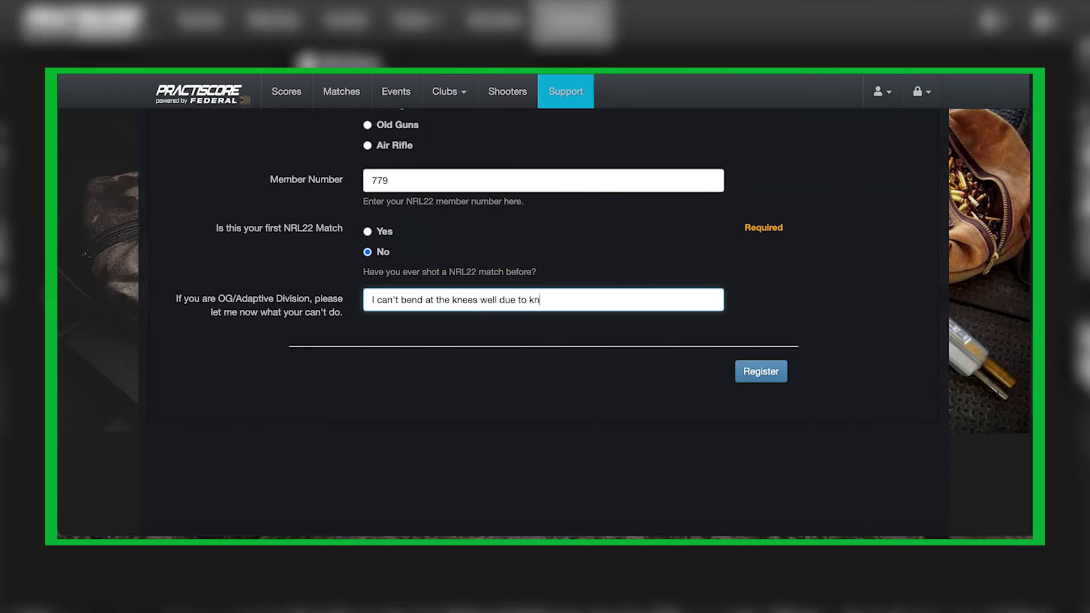
pyautogui.write('replacement.')
pyautogui.click(739, 372)
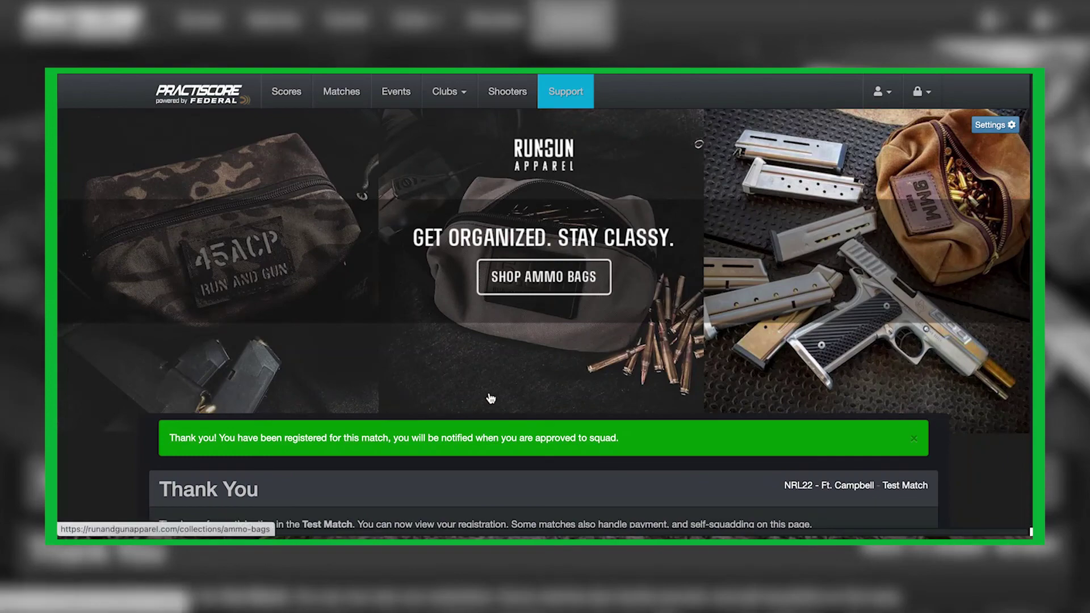
# Review the Thank You page, then return to the NRL22 - Ft. Campbell club's upcoming matches.
pyautogui.scroll(-5, 373, 402)
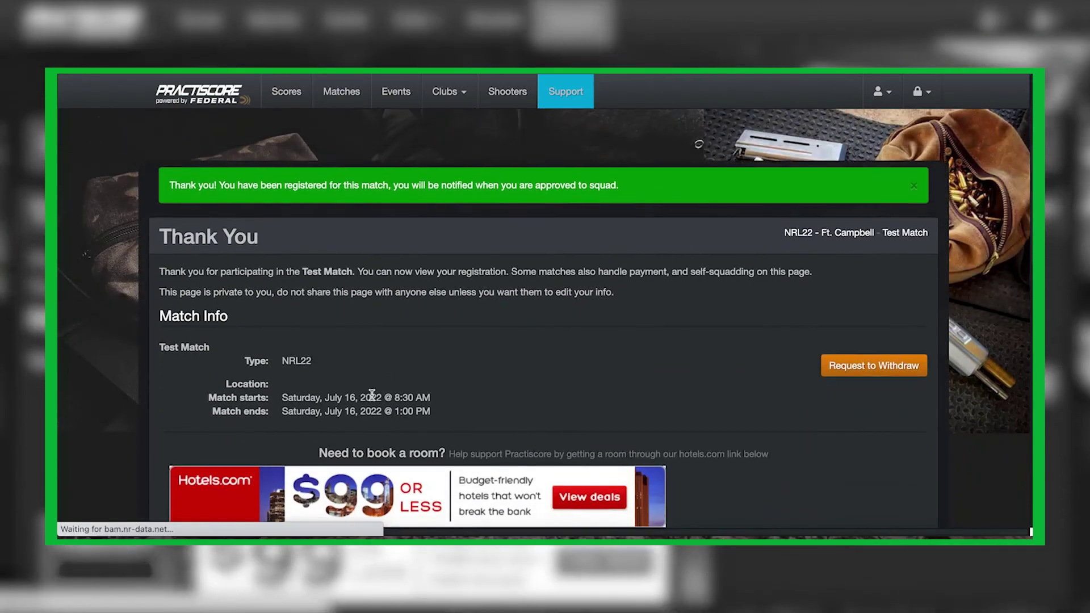
pyautogui.scroll(-5, 533, 409)
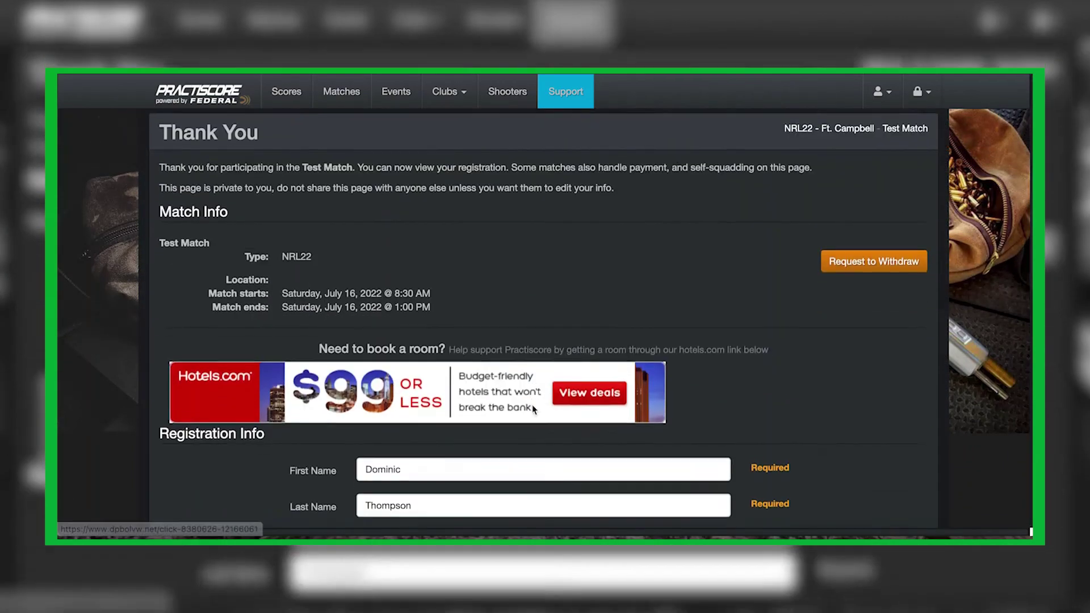
pyautogui.scroll(-7, 578, 460)
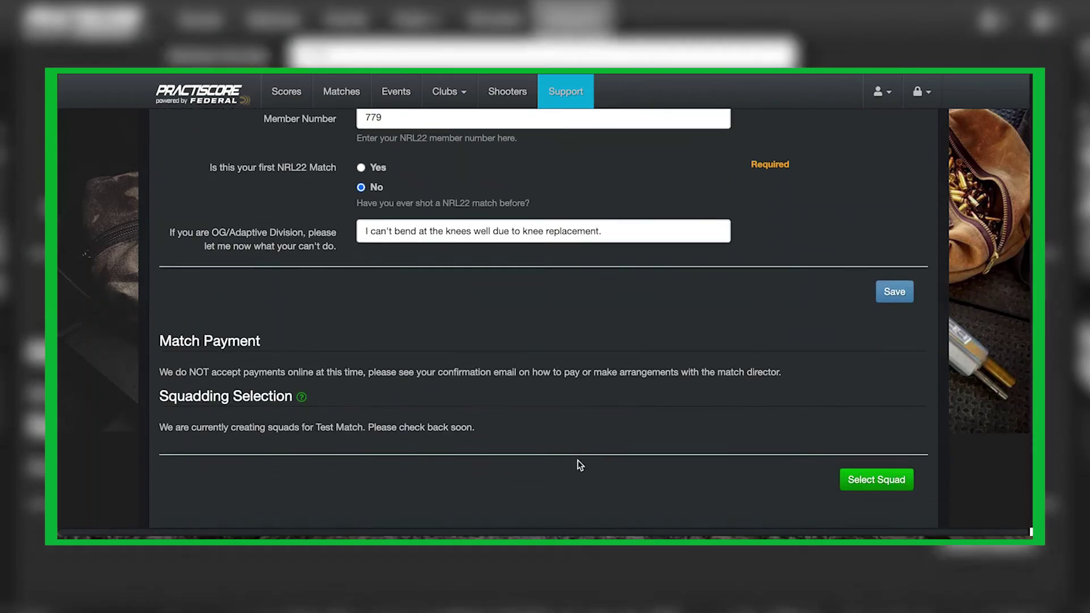
pyautogui.scroll(20, 577, 460)
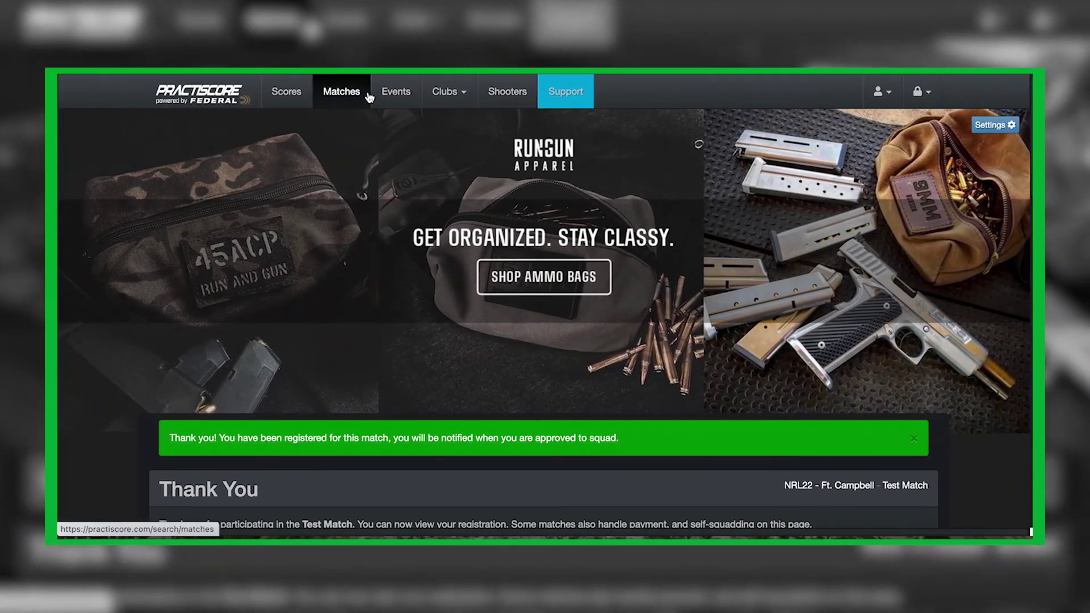
pyautogui.click(446, 92)
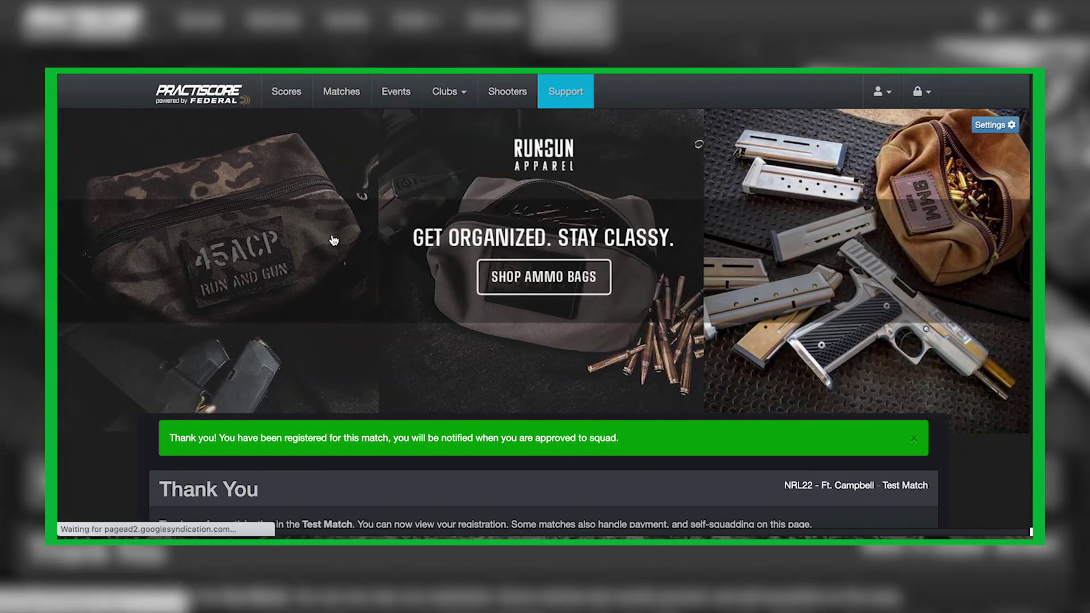
pyautogui.scroll(-3, 274, 342)
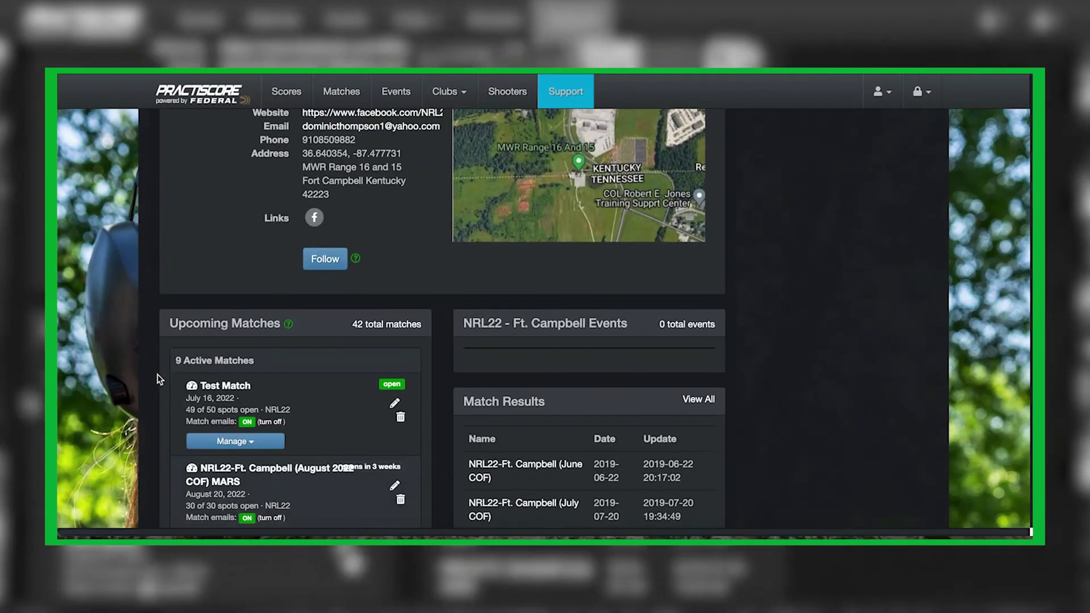
# Open Test Match's Approve/View Shooters list from its Manage menu and find the registered shooter.
pyautogui.scroll(-3, 170, 340)
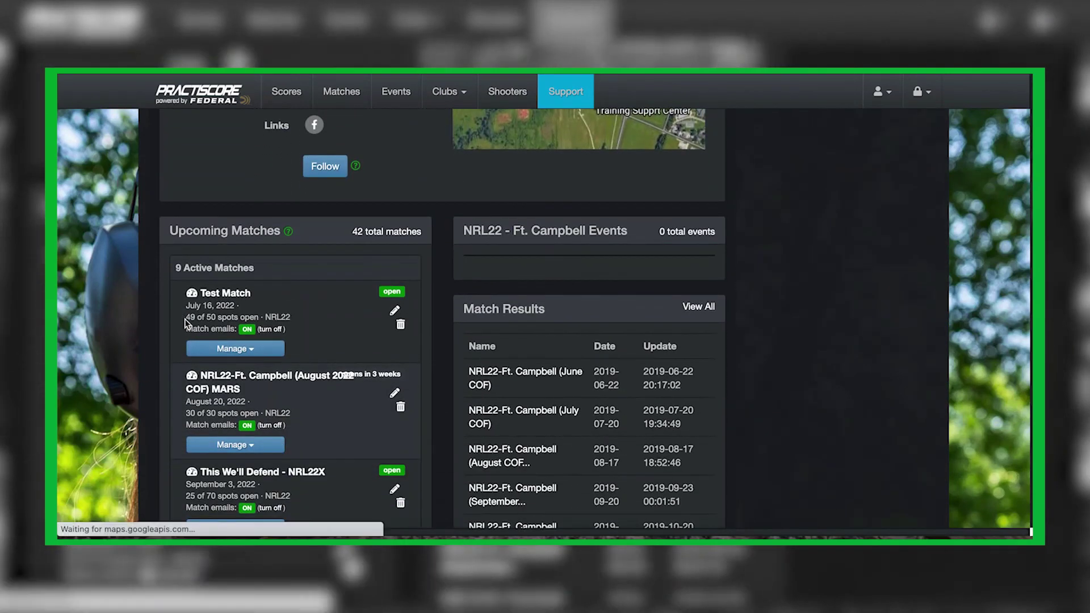
pyautogui.click(230, 349)
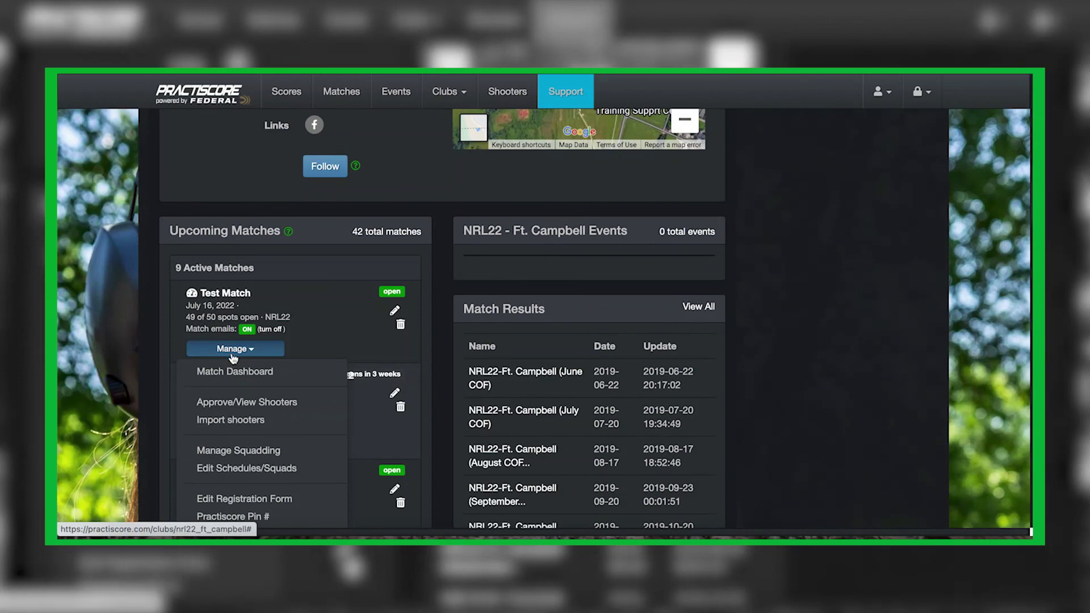
pyautogui.click(241, 403)
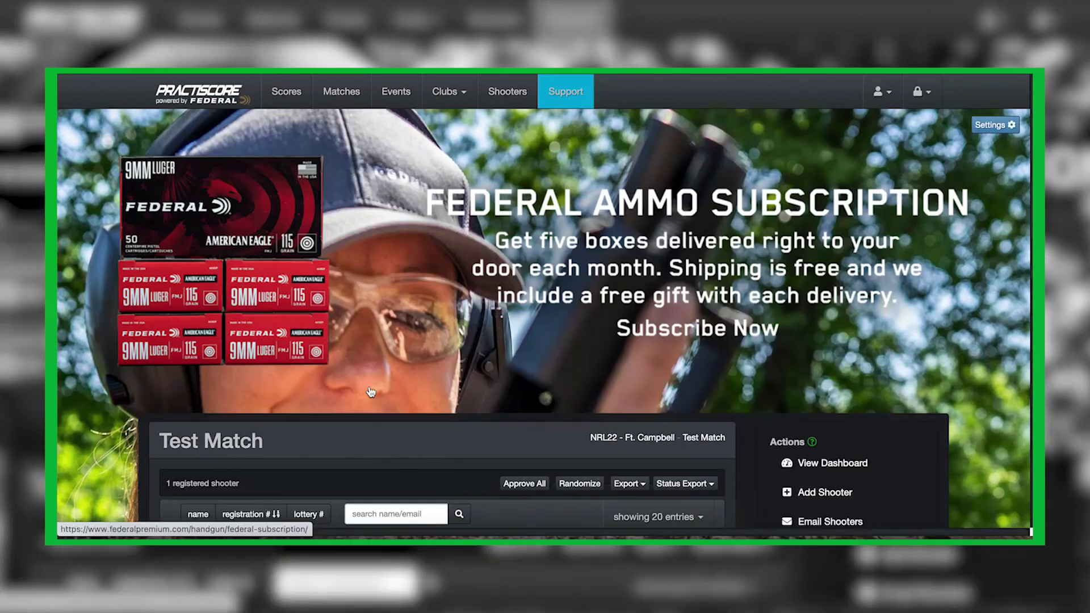
pyautogui.scroll(-8, 369, 386)
pyautogui.scroll(-1, 369, 386)
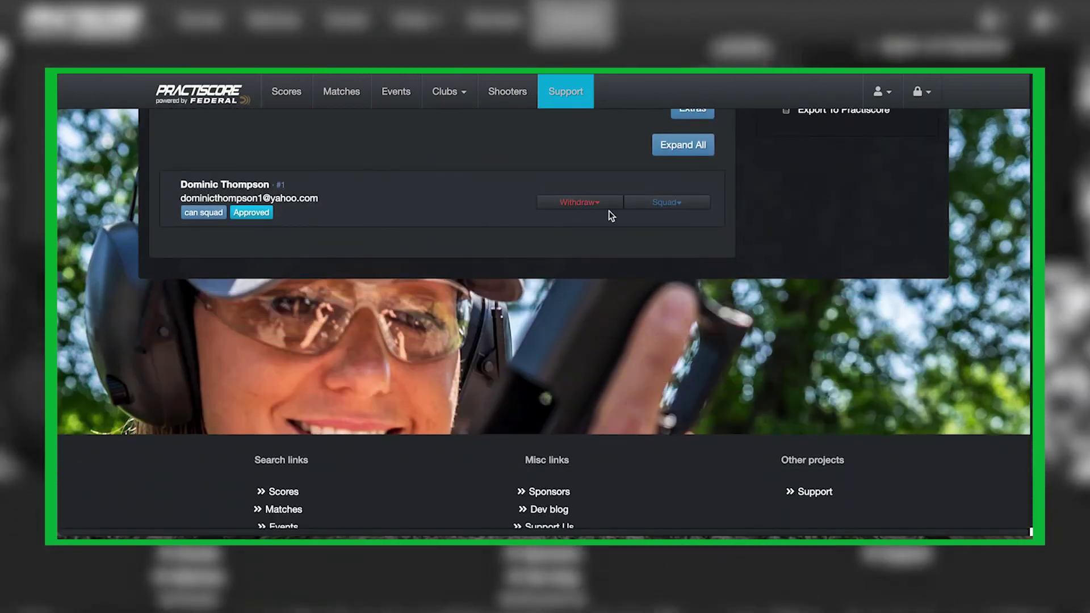
# Check the approved shooter's Squad options, dismiss them, and show the Withdraw options.
pyautogui.click(651, 205)
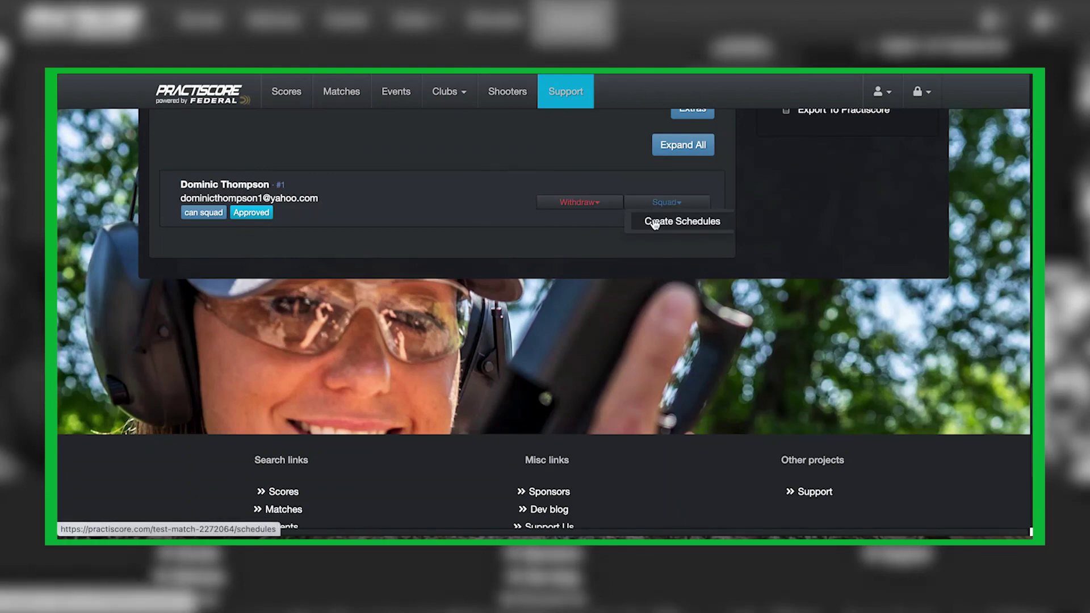
pyautogui.click(572, 188)
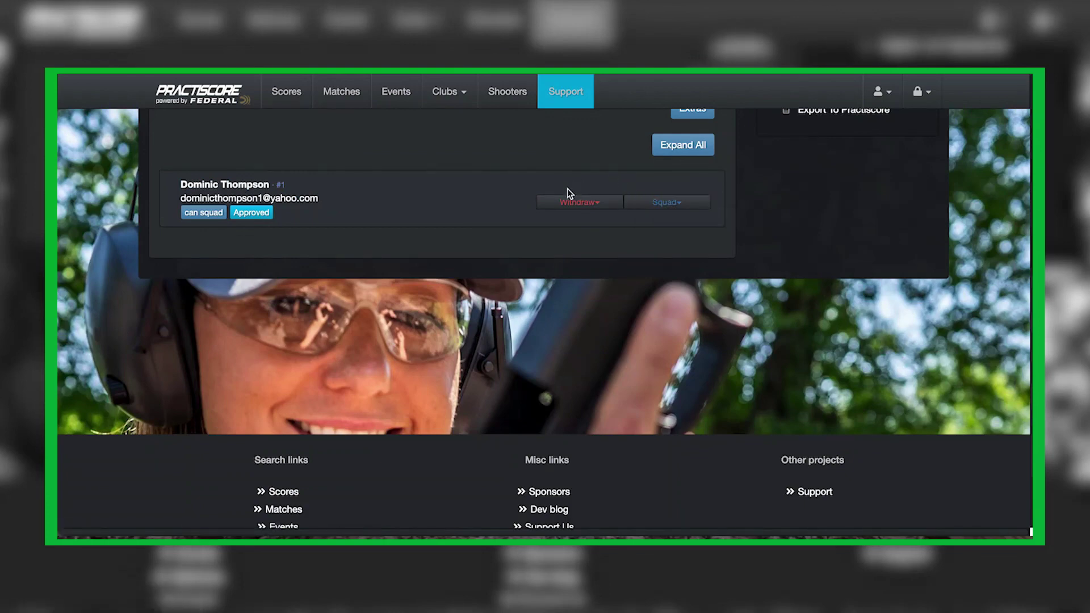
pyautogui.click(596, 206)
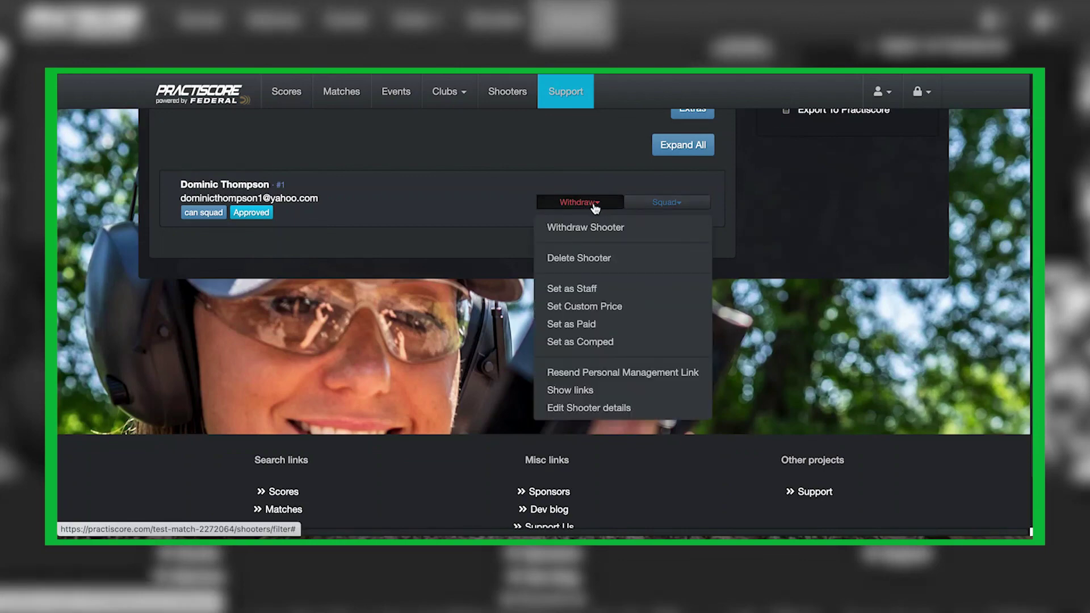